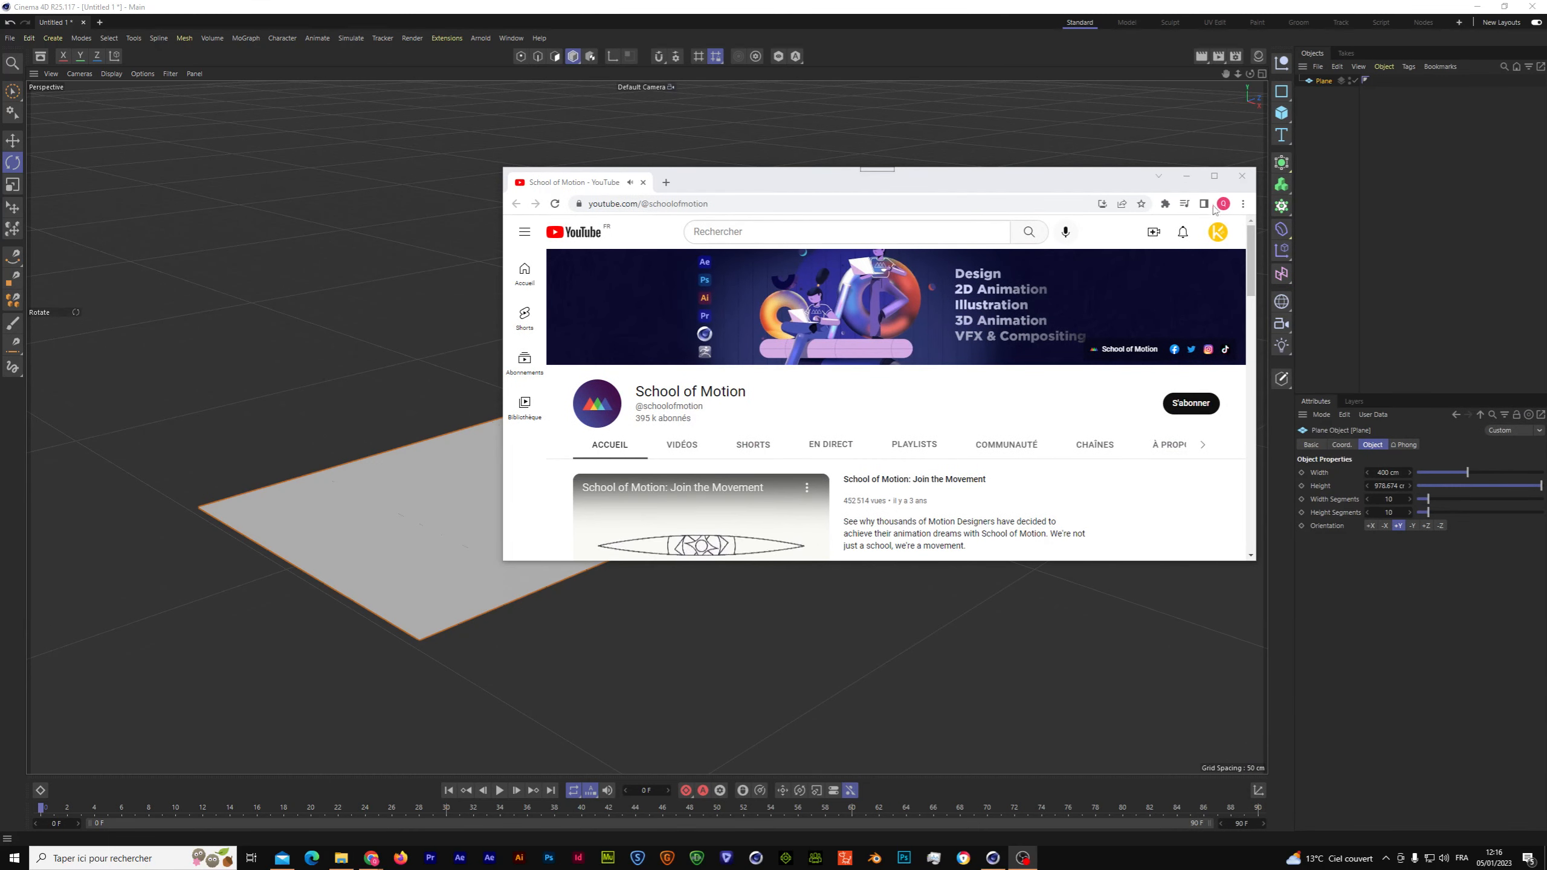
Search YouTube for "eye design" and open the eyedesyn channel's video list.
left_click(1215, 178)
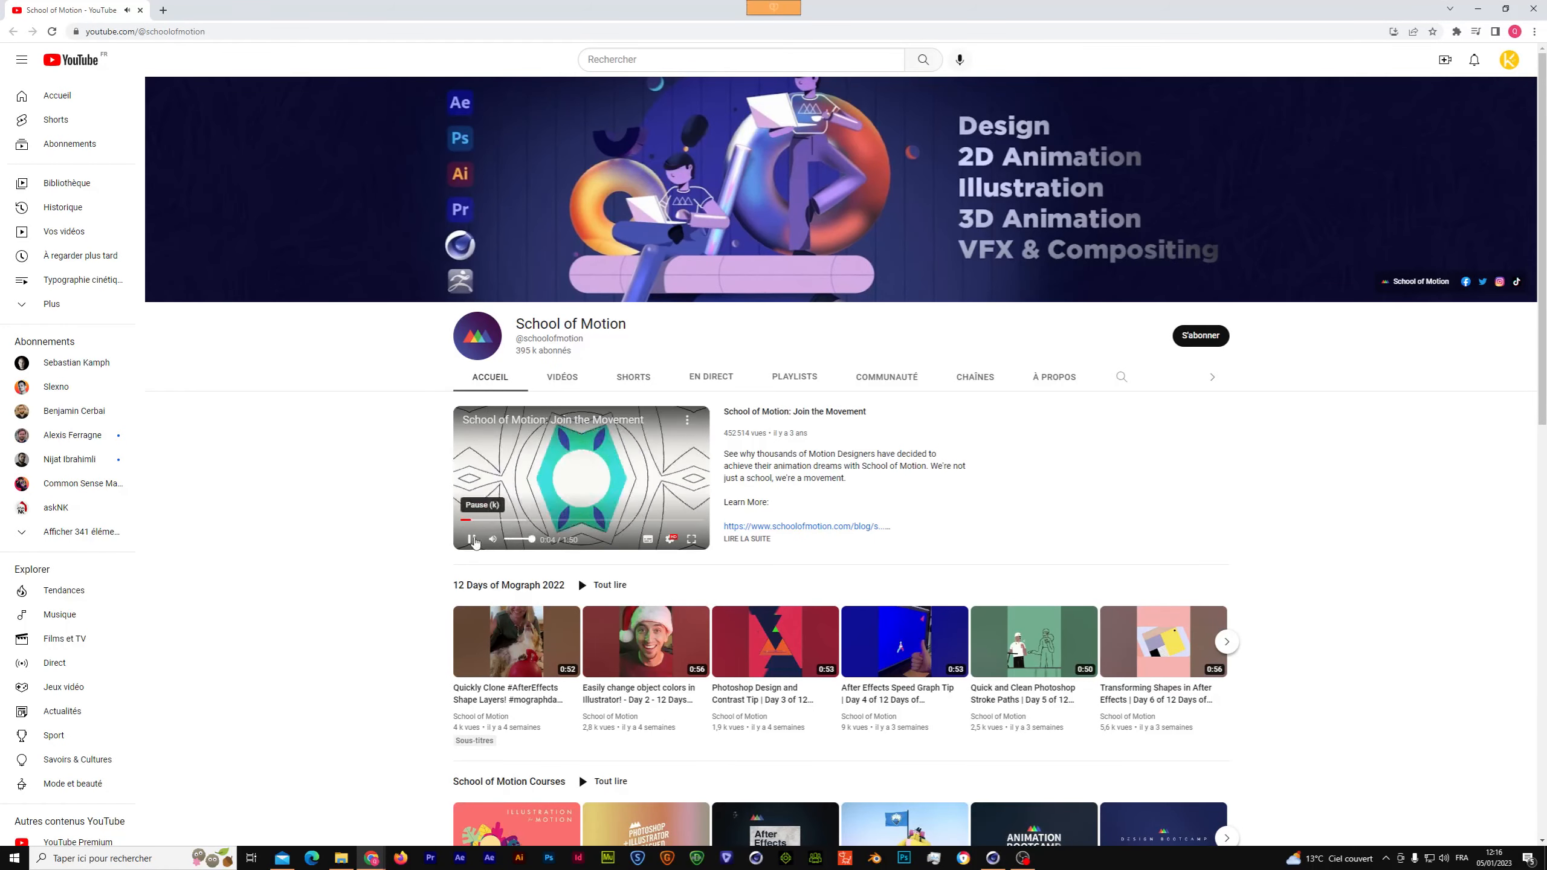
left_click(662, 64)
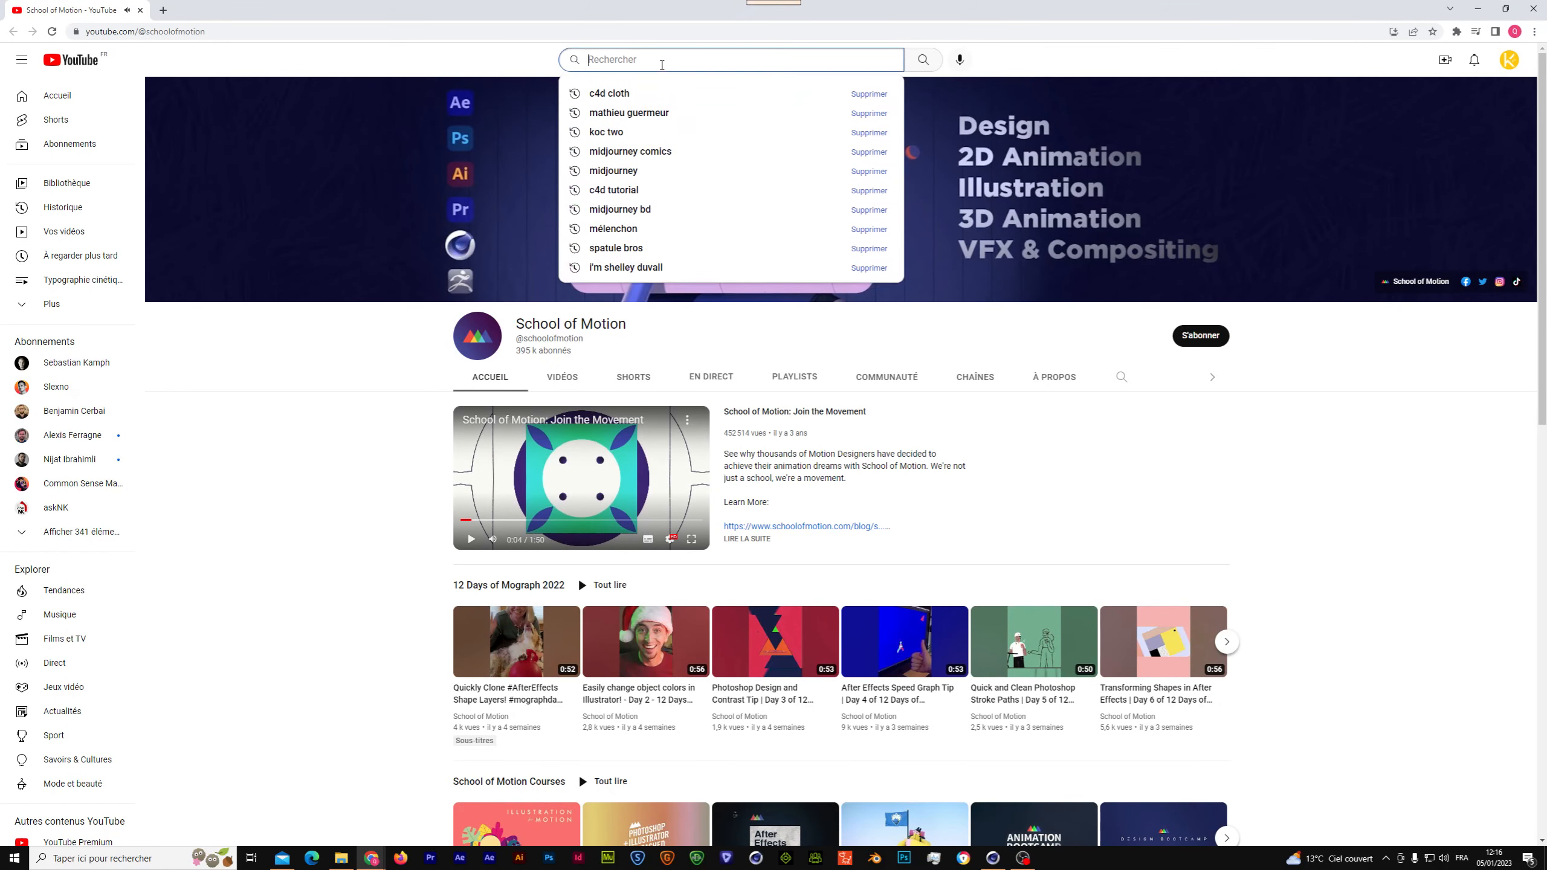
type("eyed")
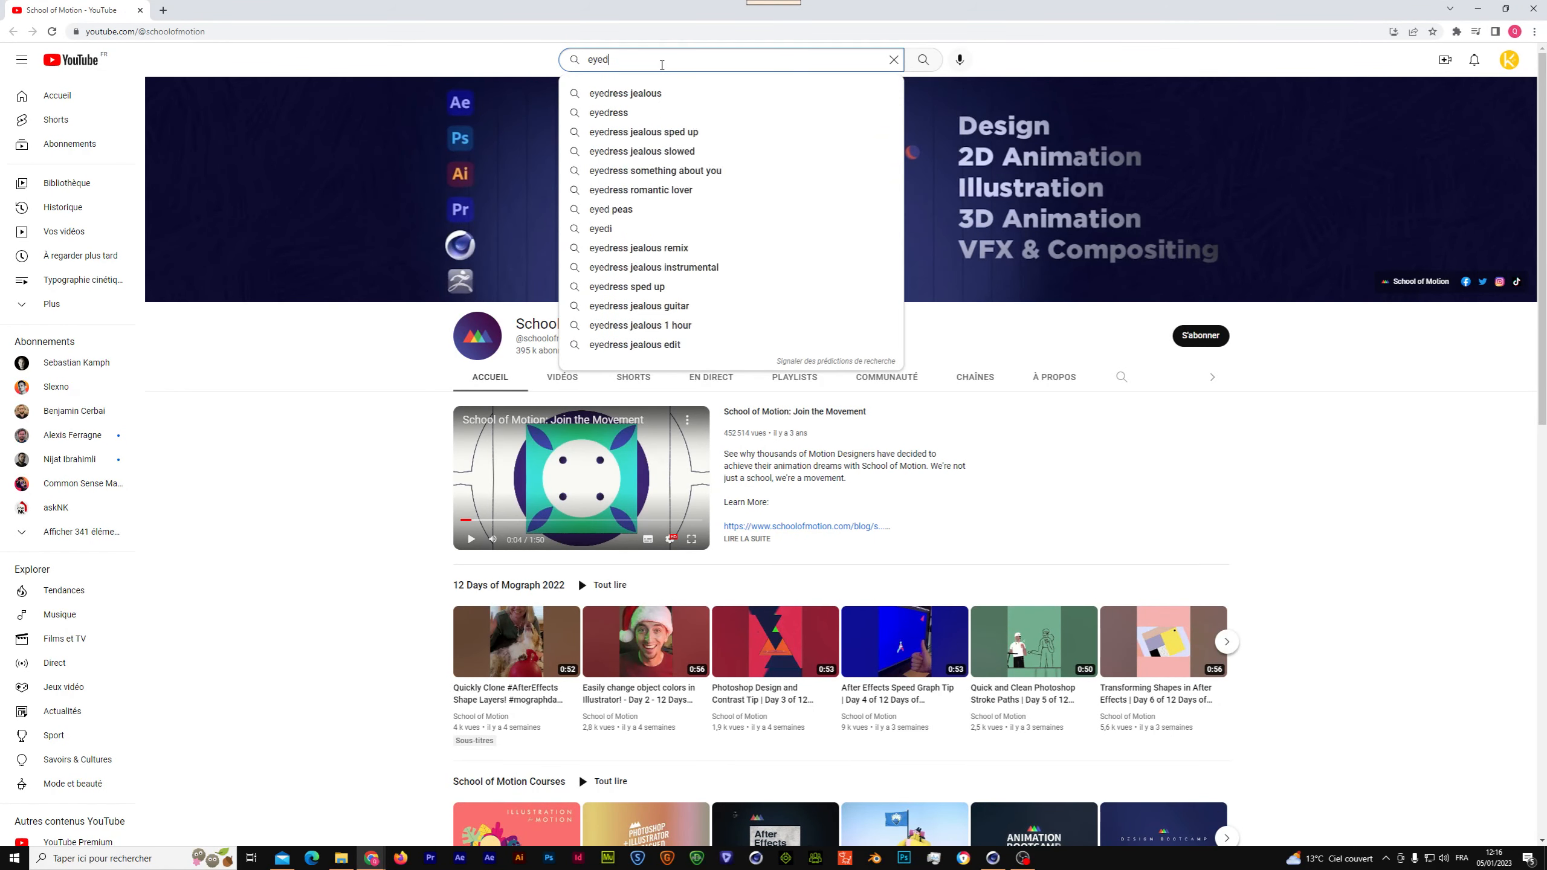
type("esign")
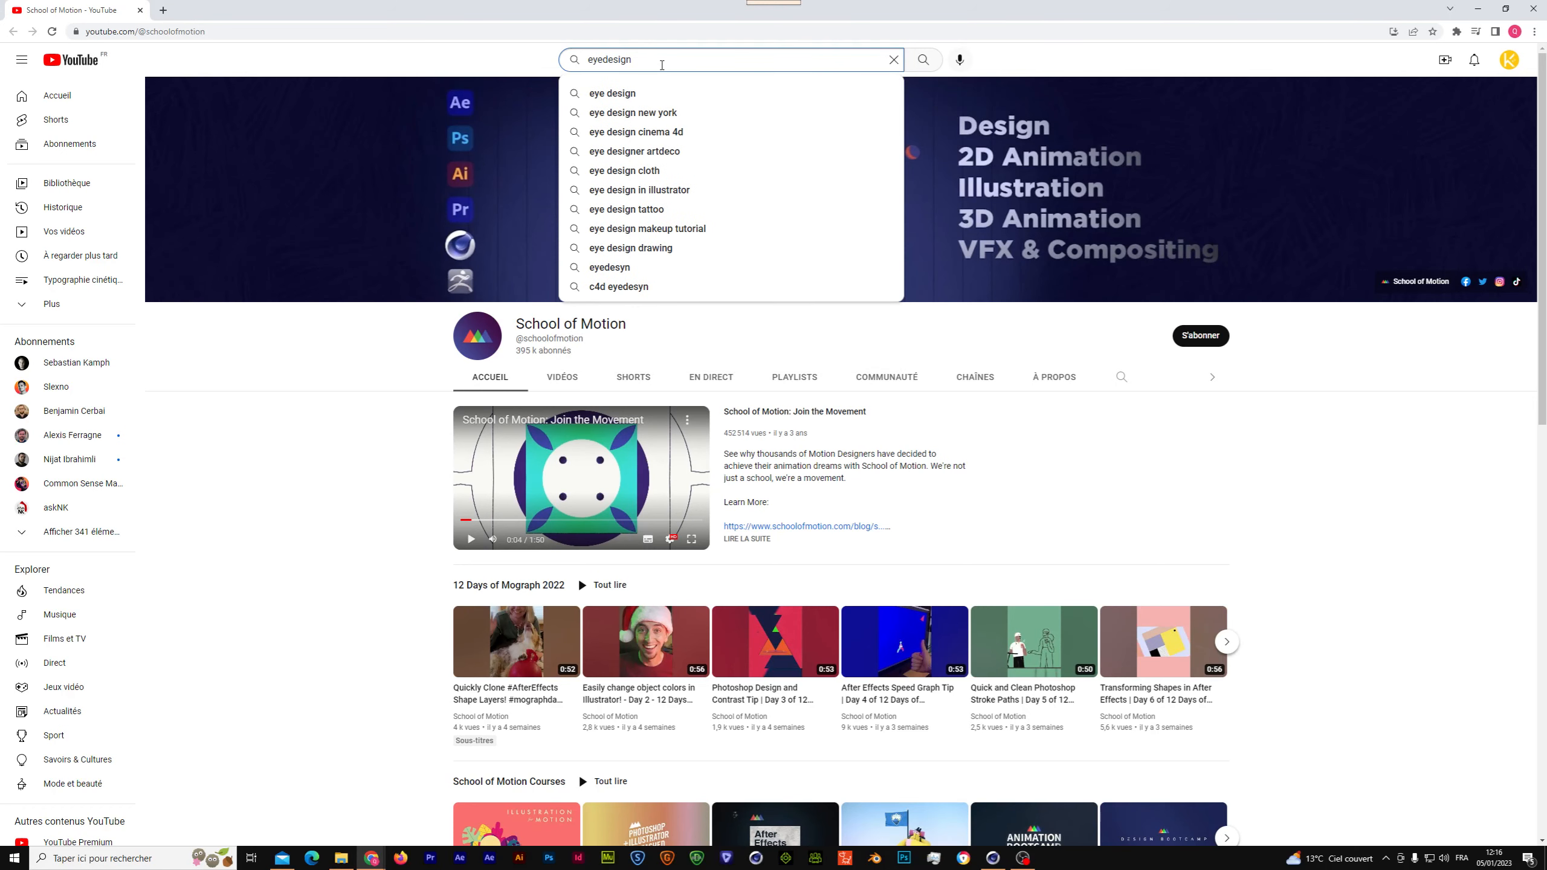
left_click(640, 92)
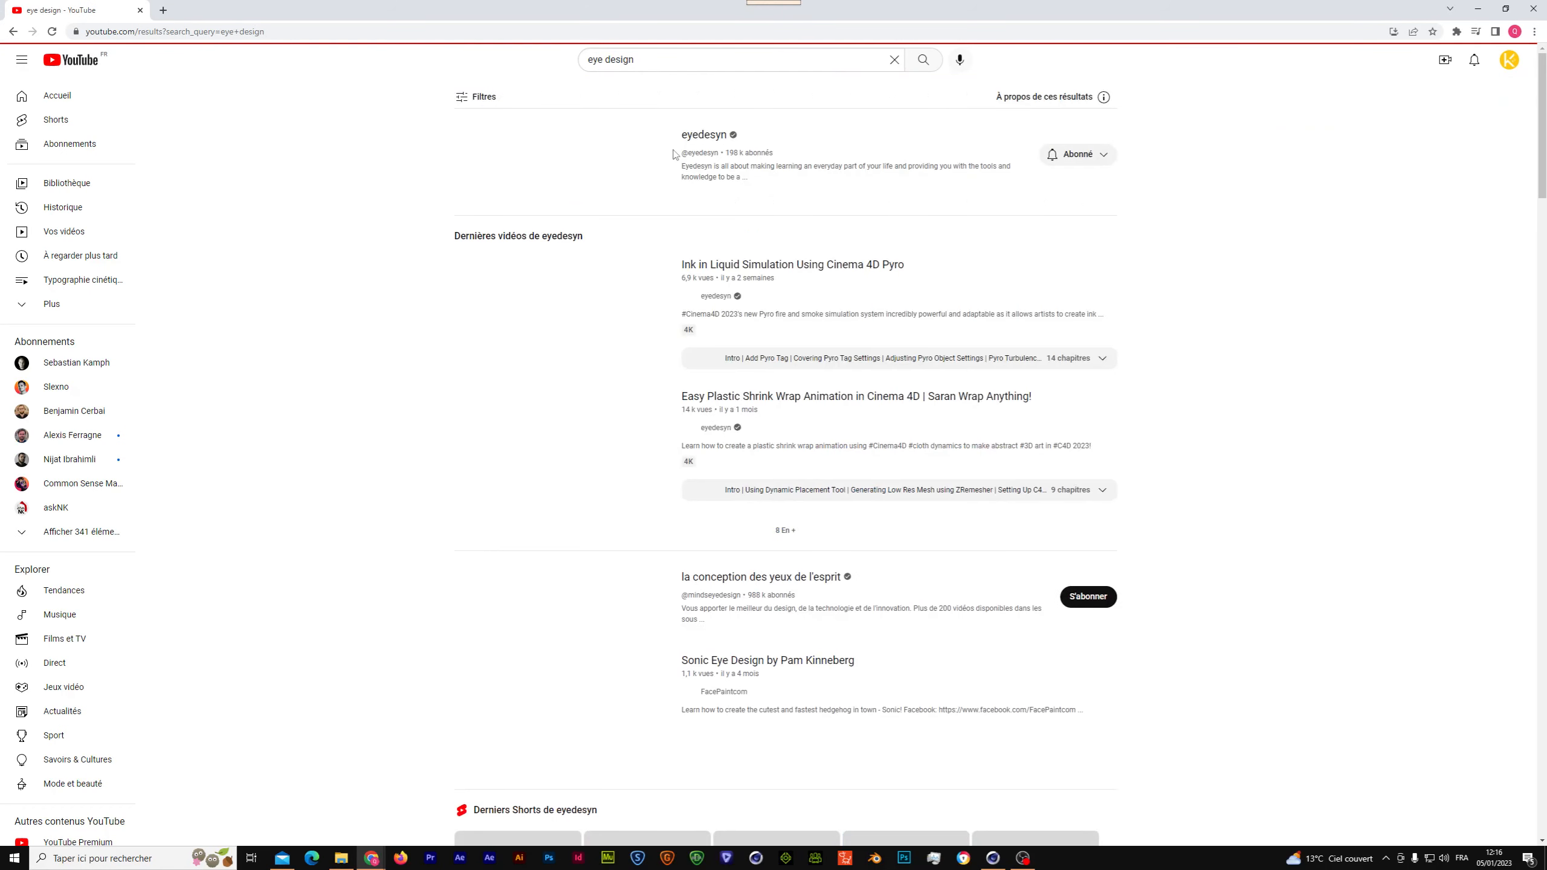
left_click(688, 162)
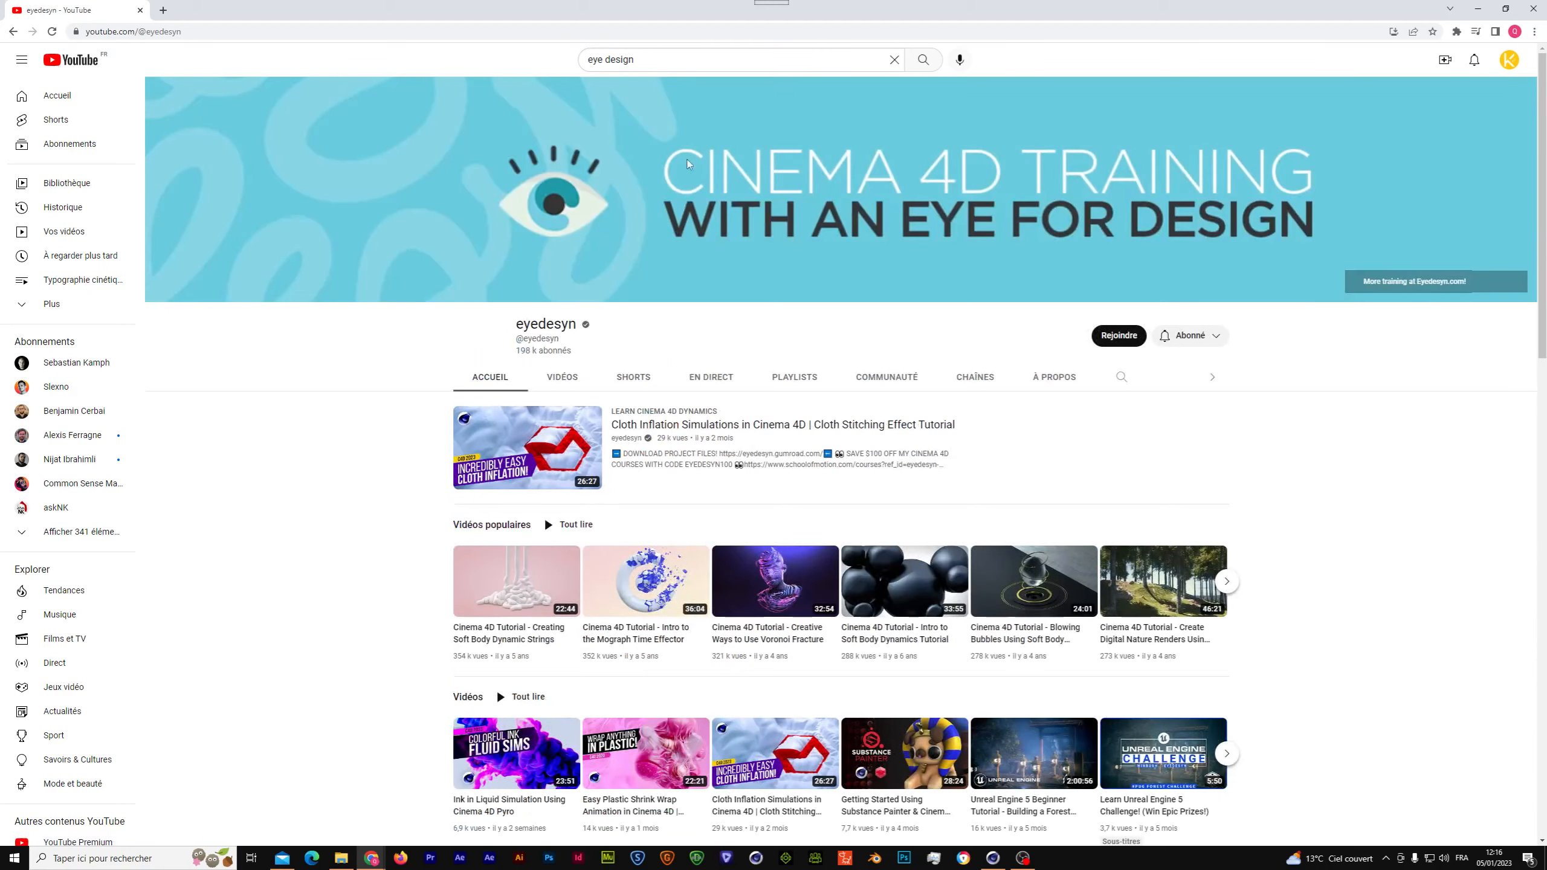
left_click(557, 377)
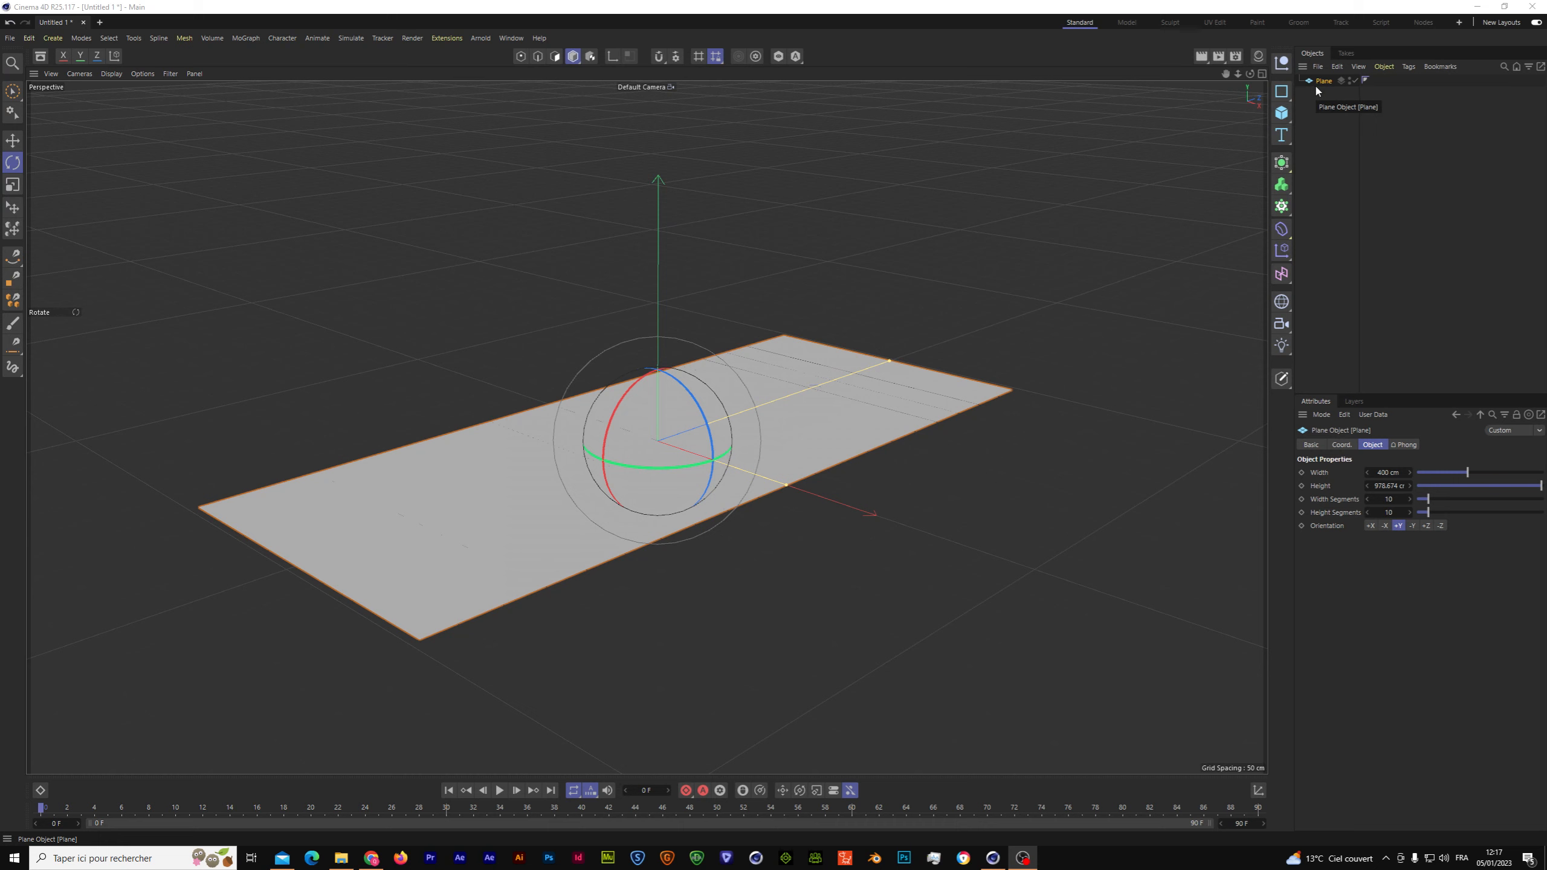
Widen the plane to about 642 cm and set both its width and height segments to 50.
left_click_drag(786, 487, 870, 535)
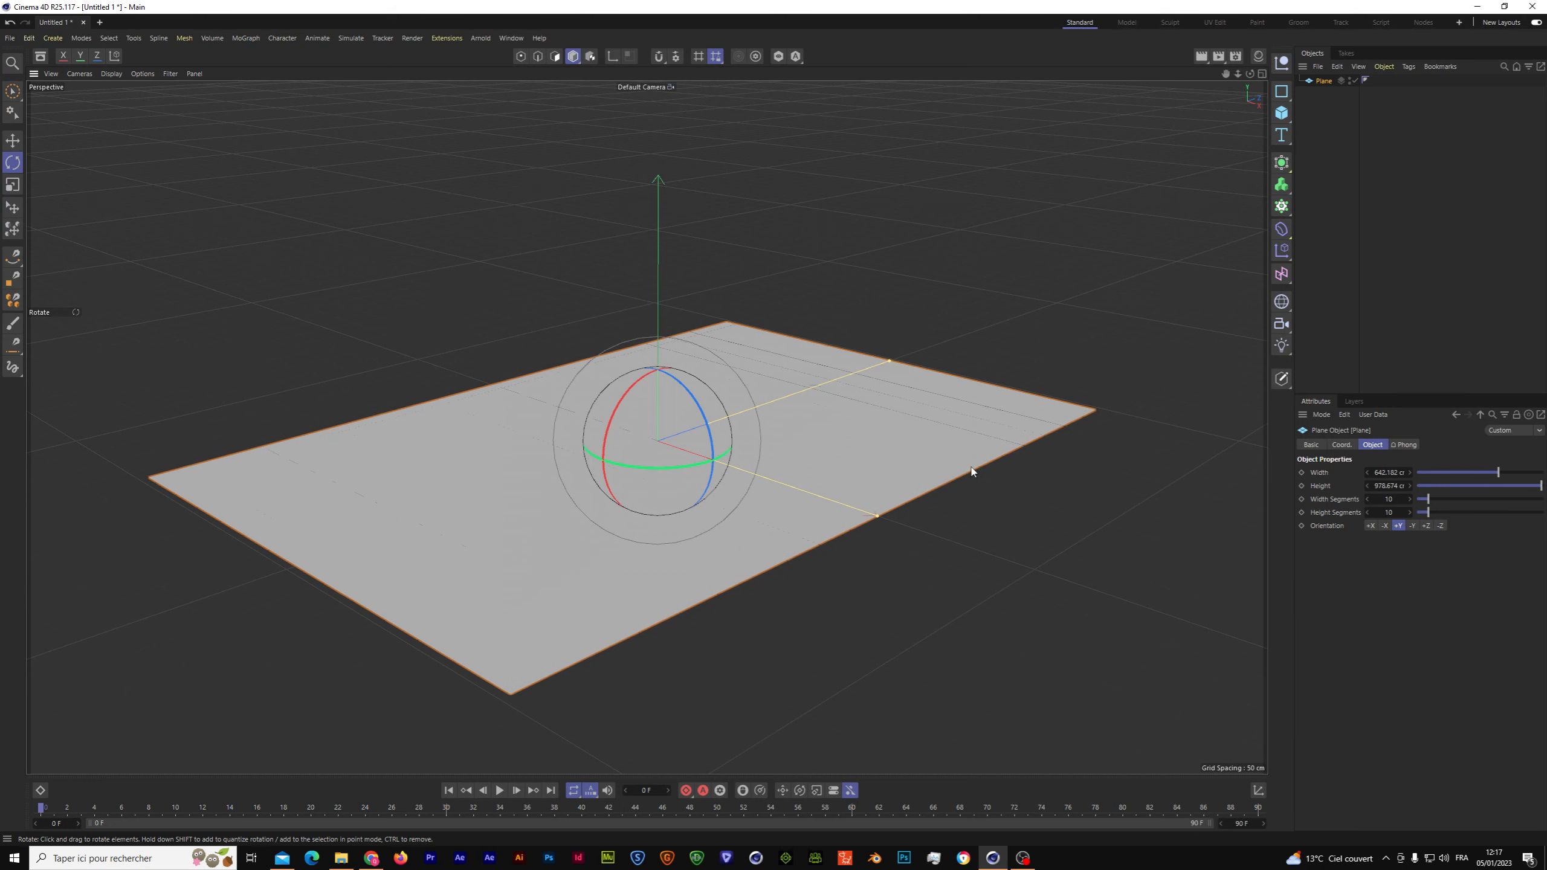
left_click(13, 140)
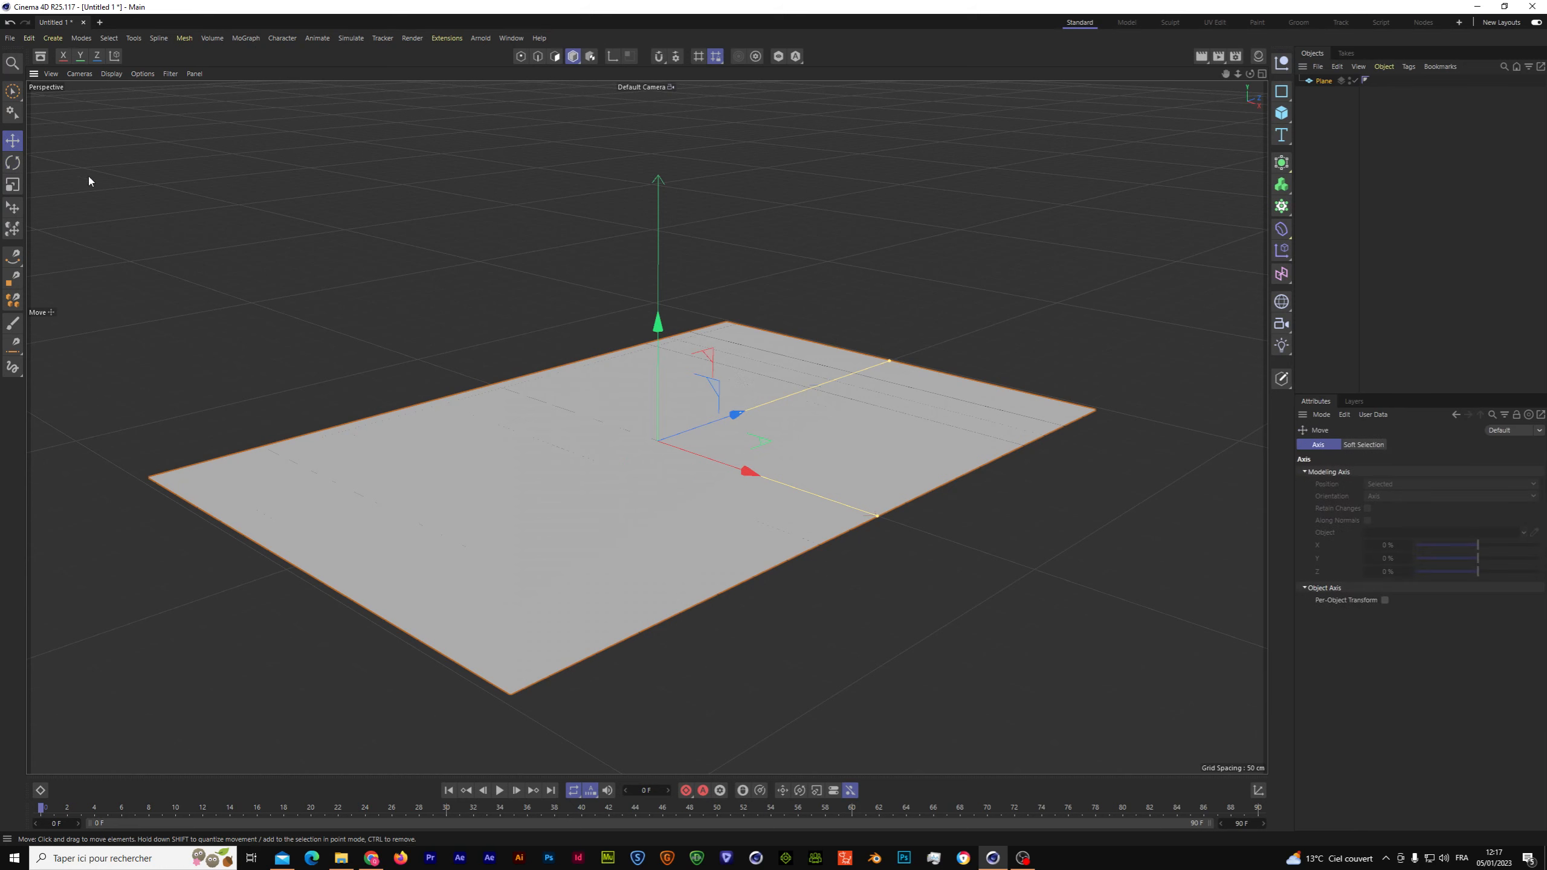
left_click(1320, 85)
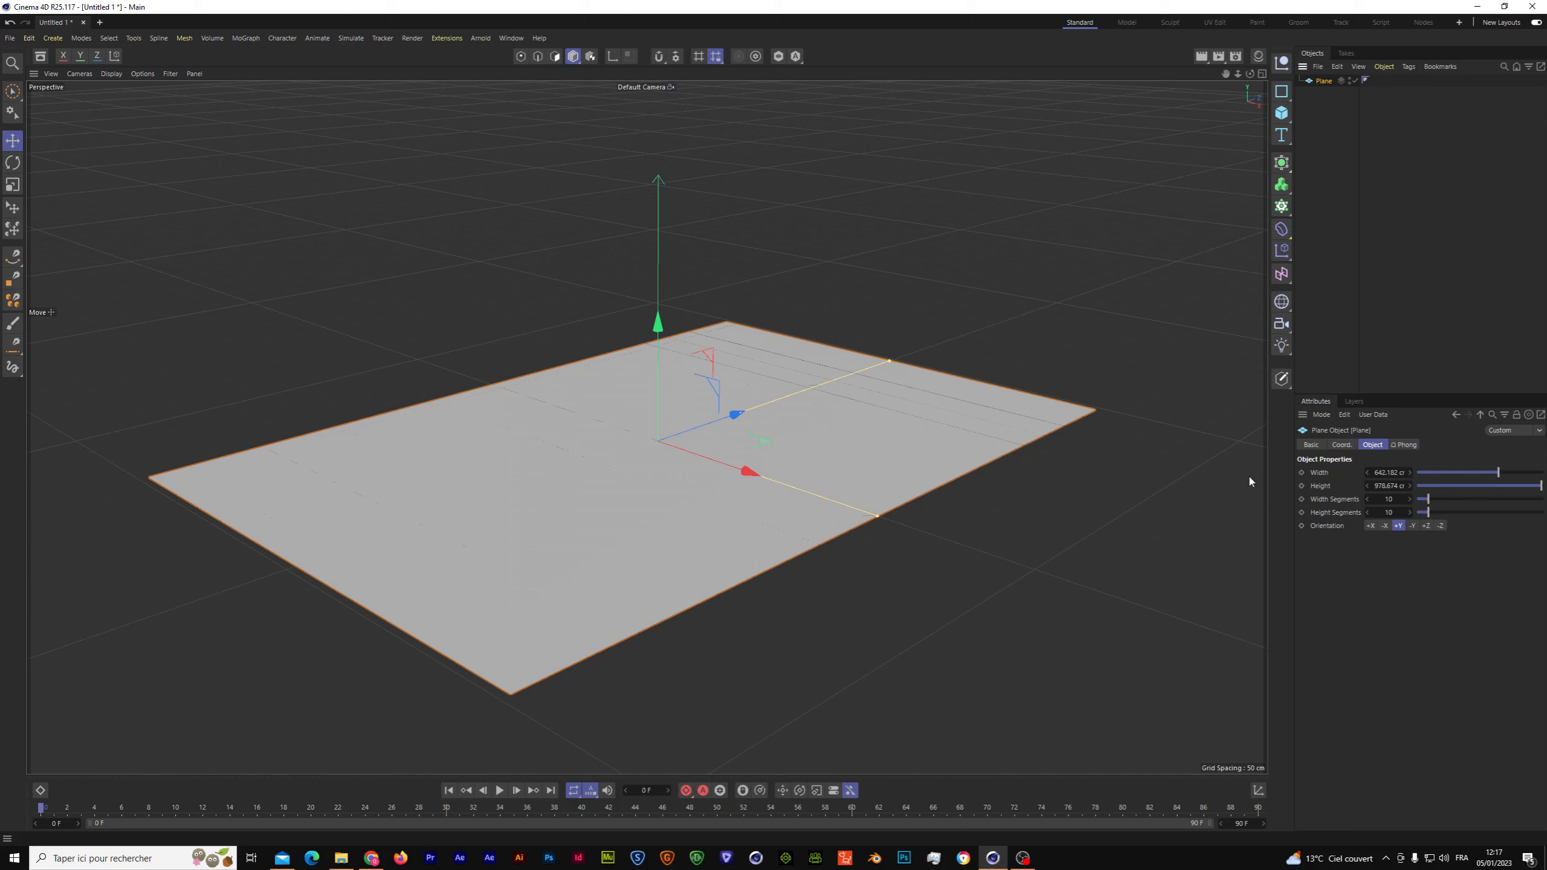
left_click(1388, 499)
key("Return")
key("Return")
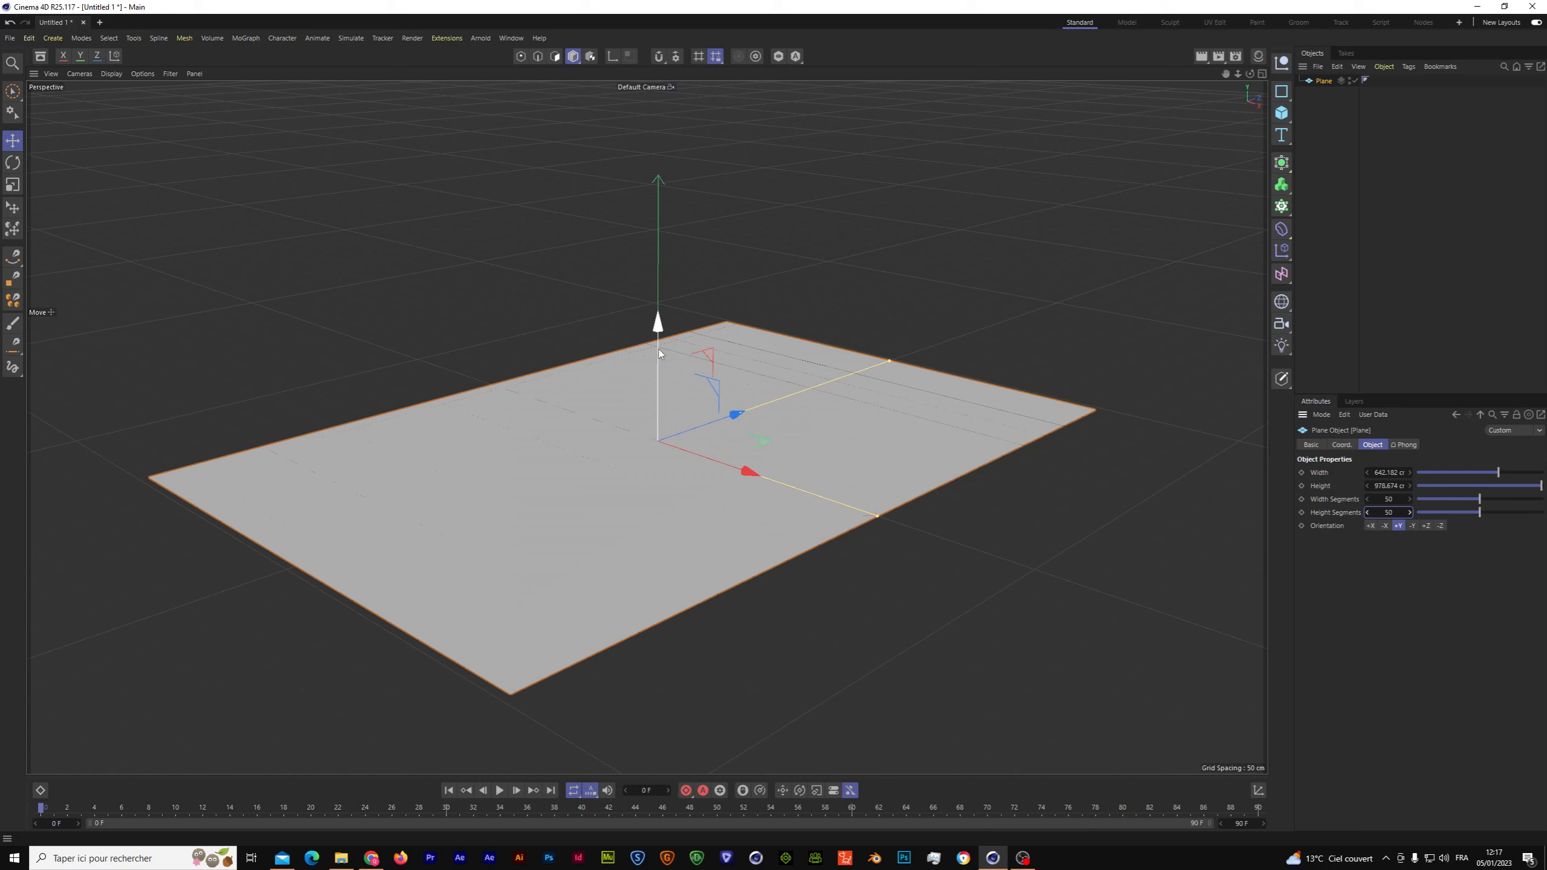
Open the Loupe screen magnifier and magnify the screen to 200%.
left_click(125, 859)
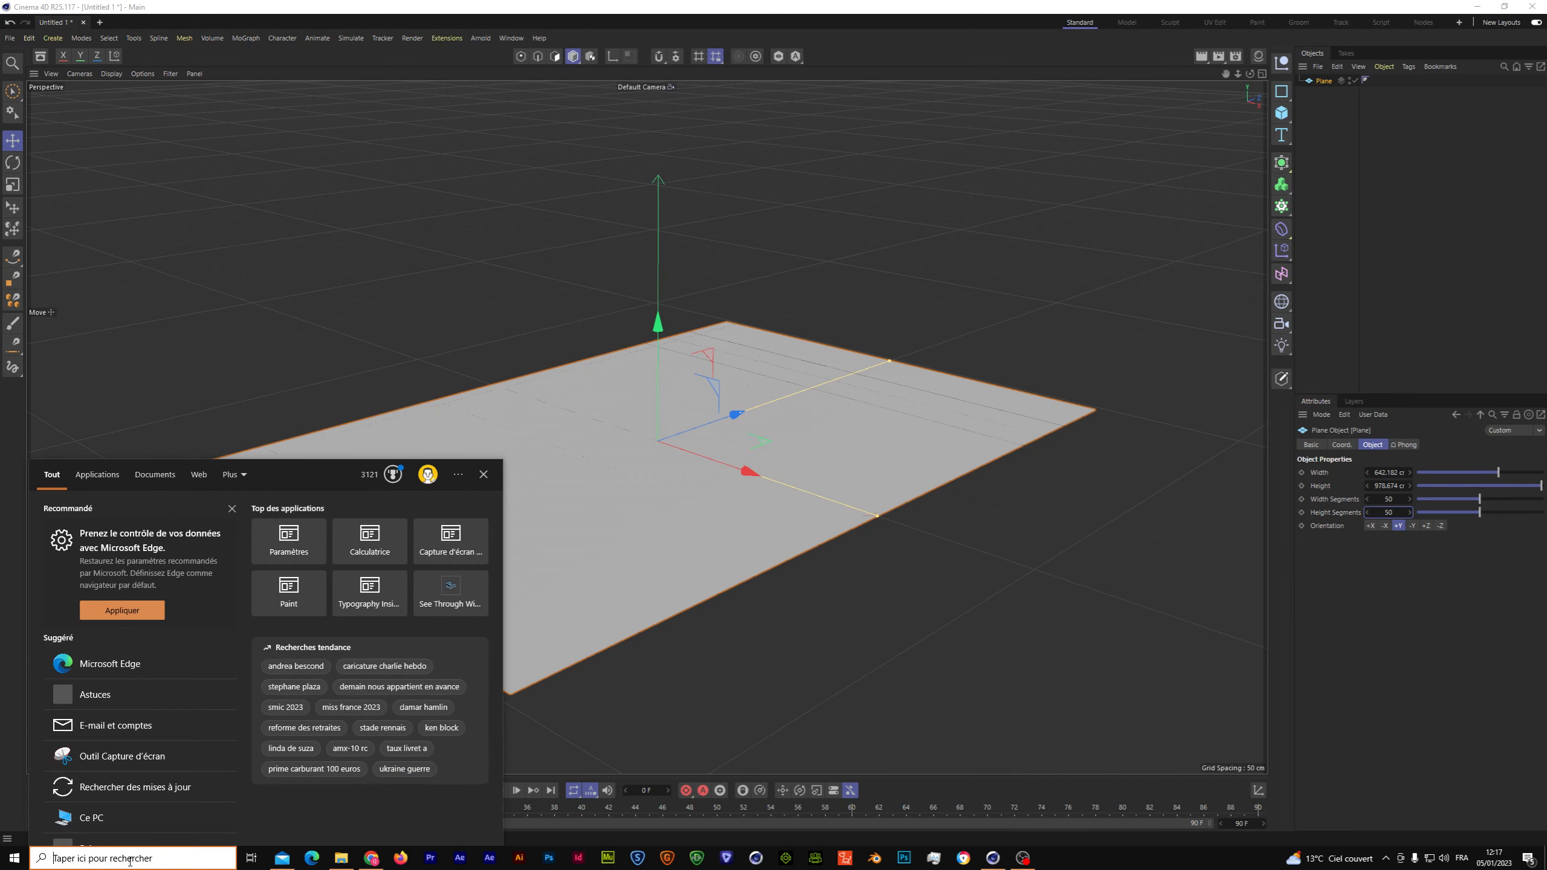
type("loupe")
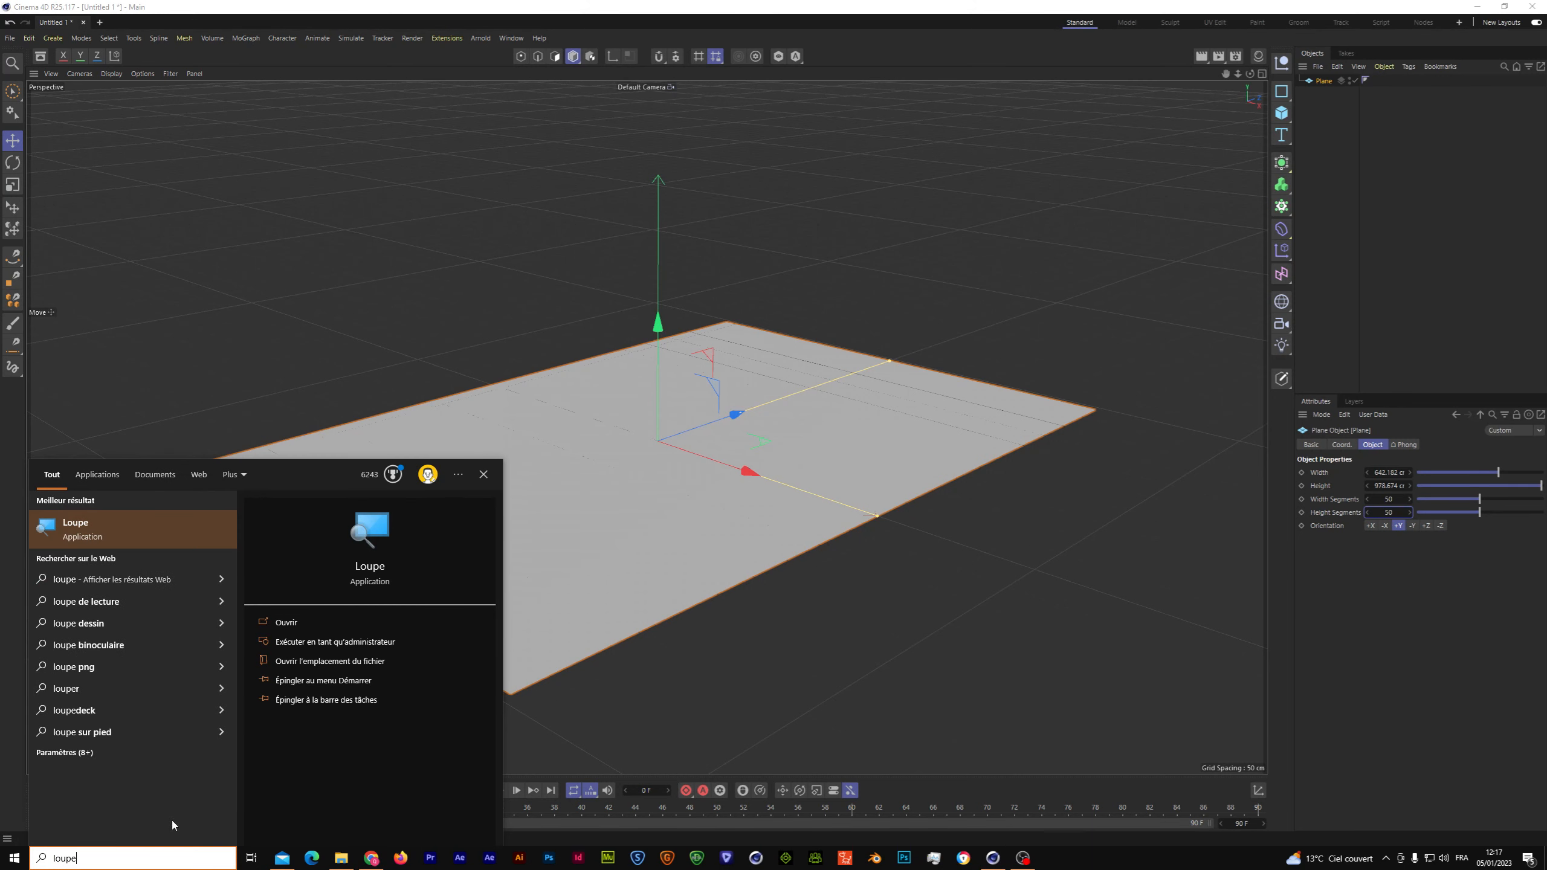
left_click(172, 533)
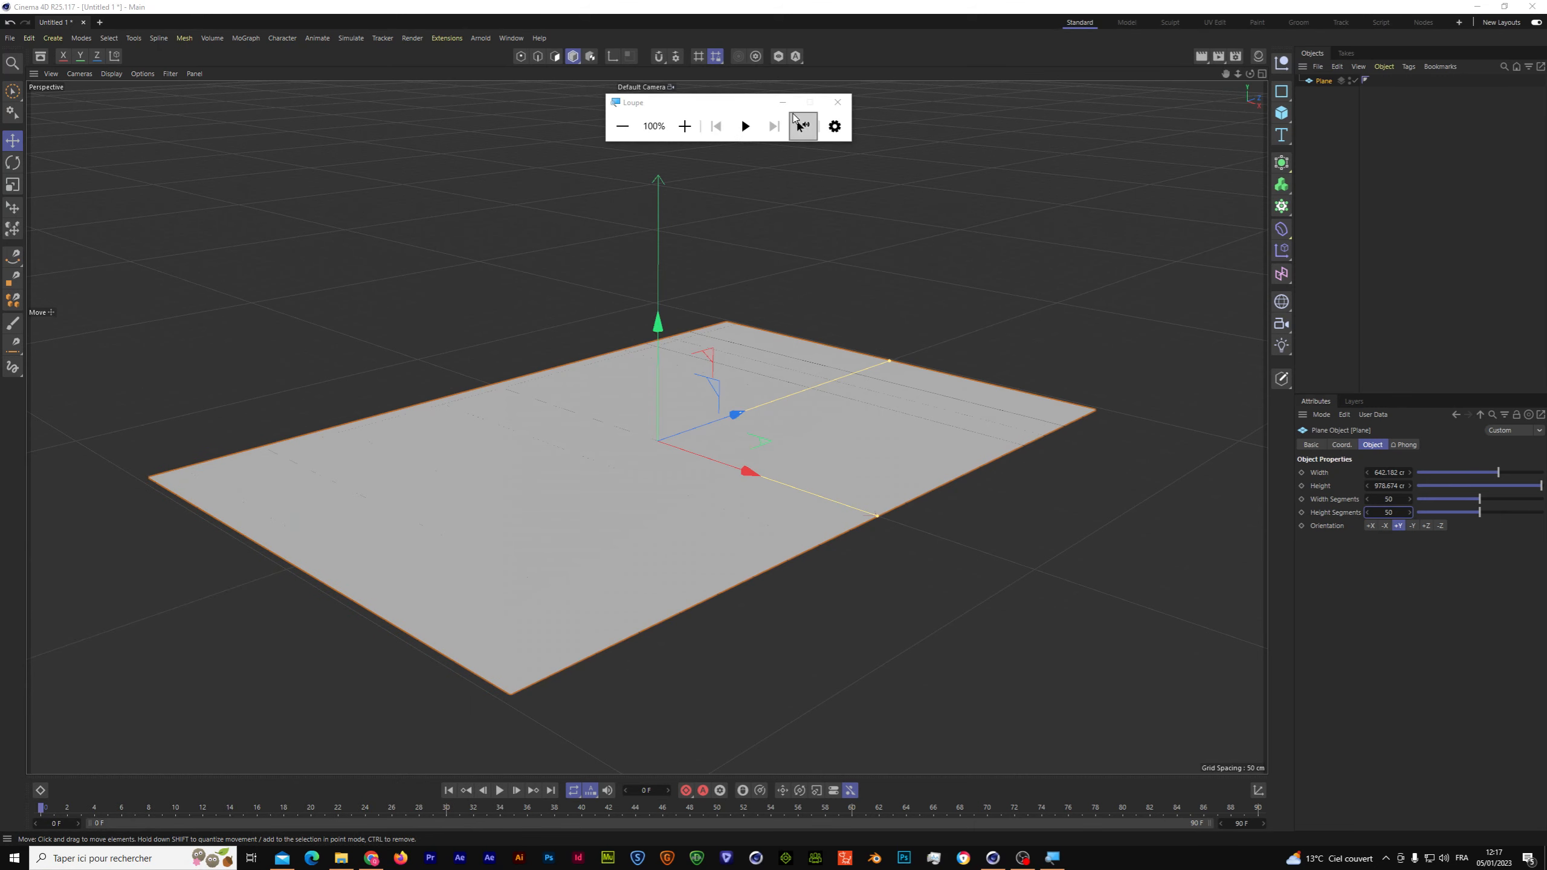
left_click(685, 126)
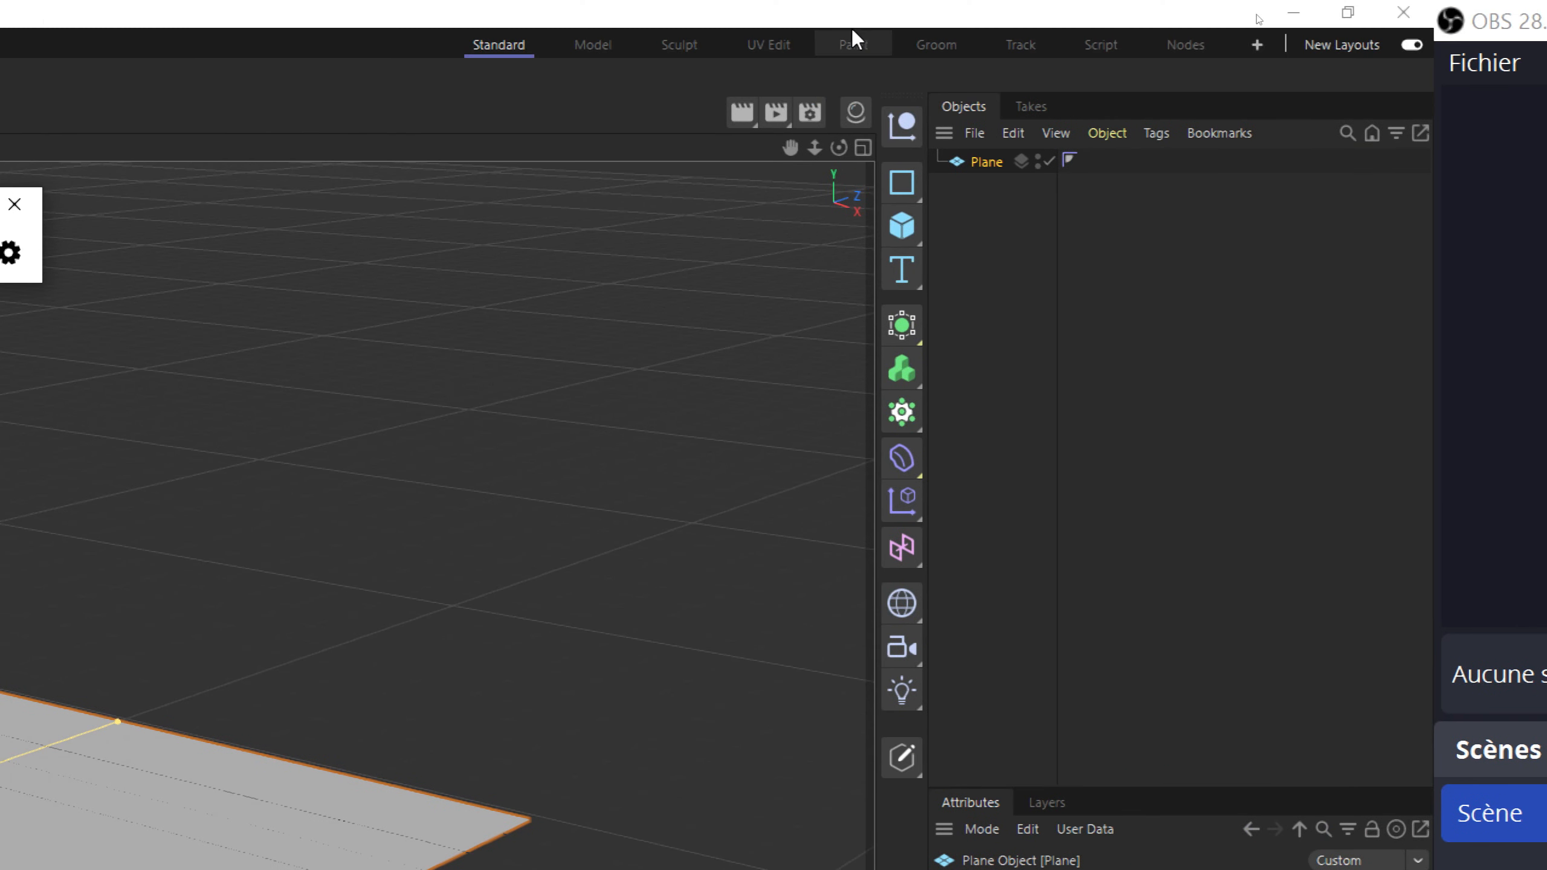
Add a Cloth simulation tag to the plane and return the screen magnification to 100%.
right_click(974, 159)
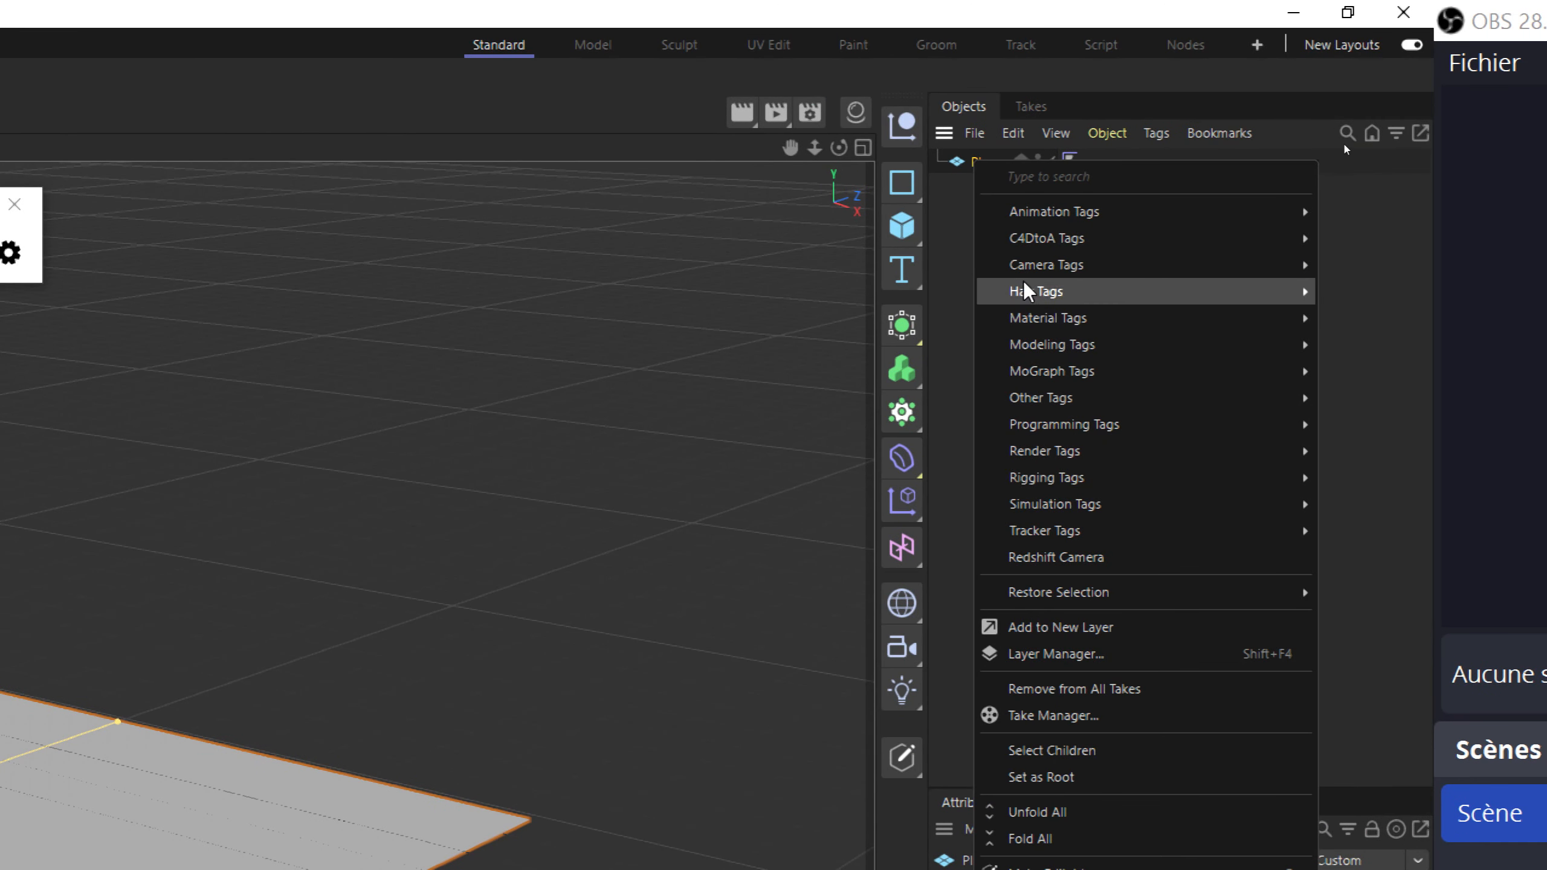
mouse_move(1085, 499)
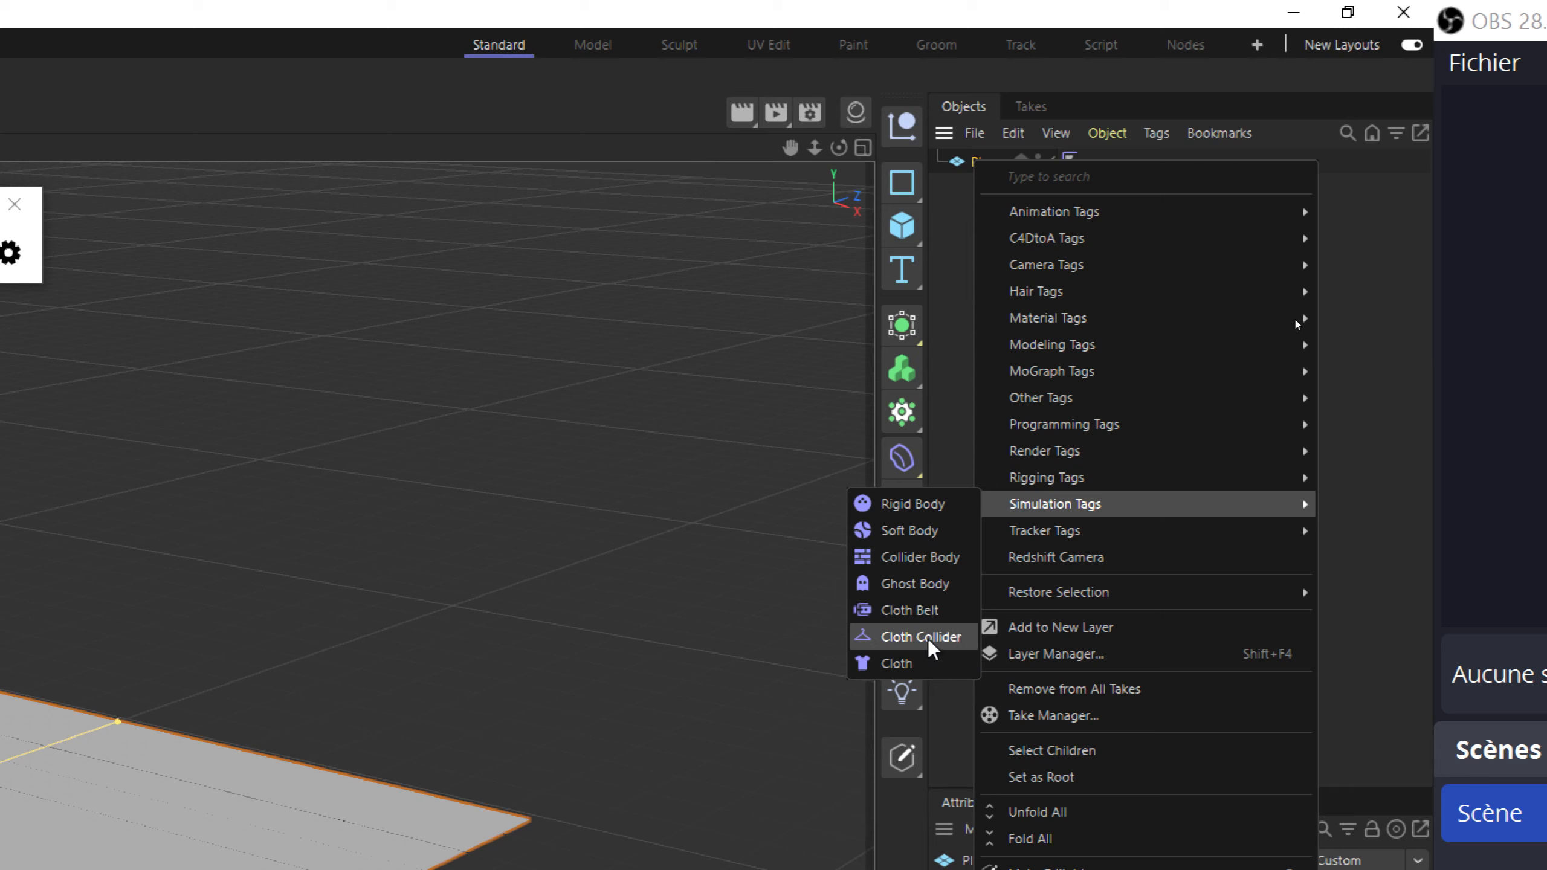
left_click(889, 662)
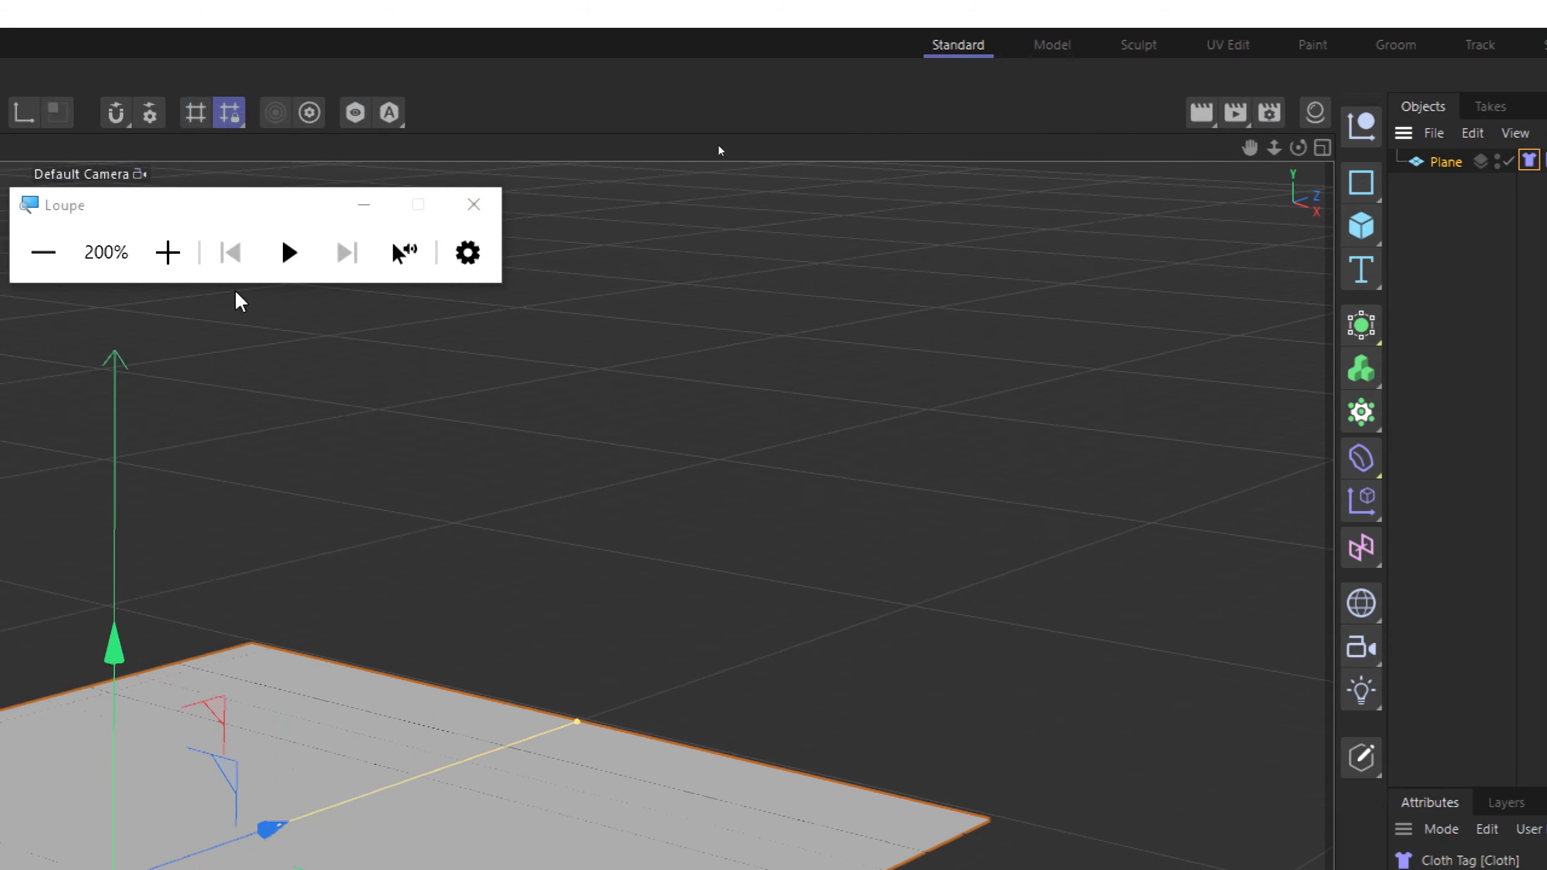
left_click(44, 252)
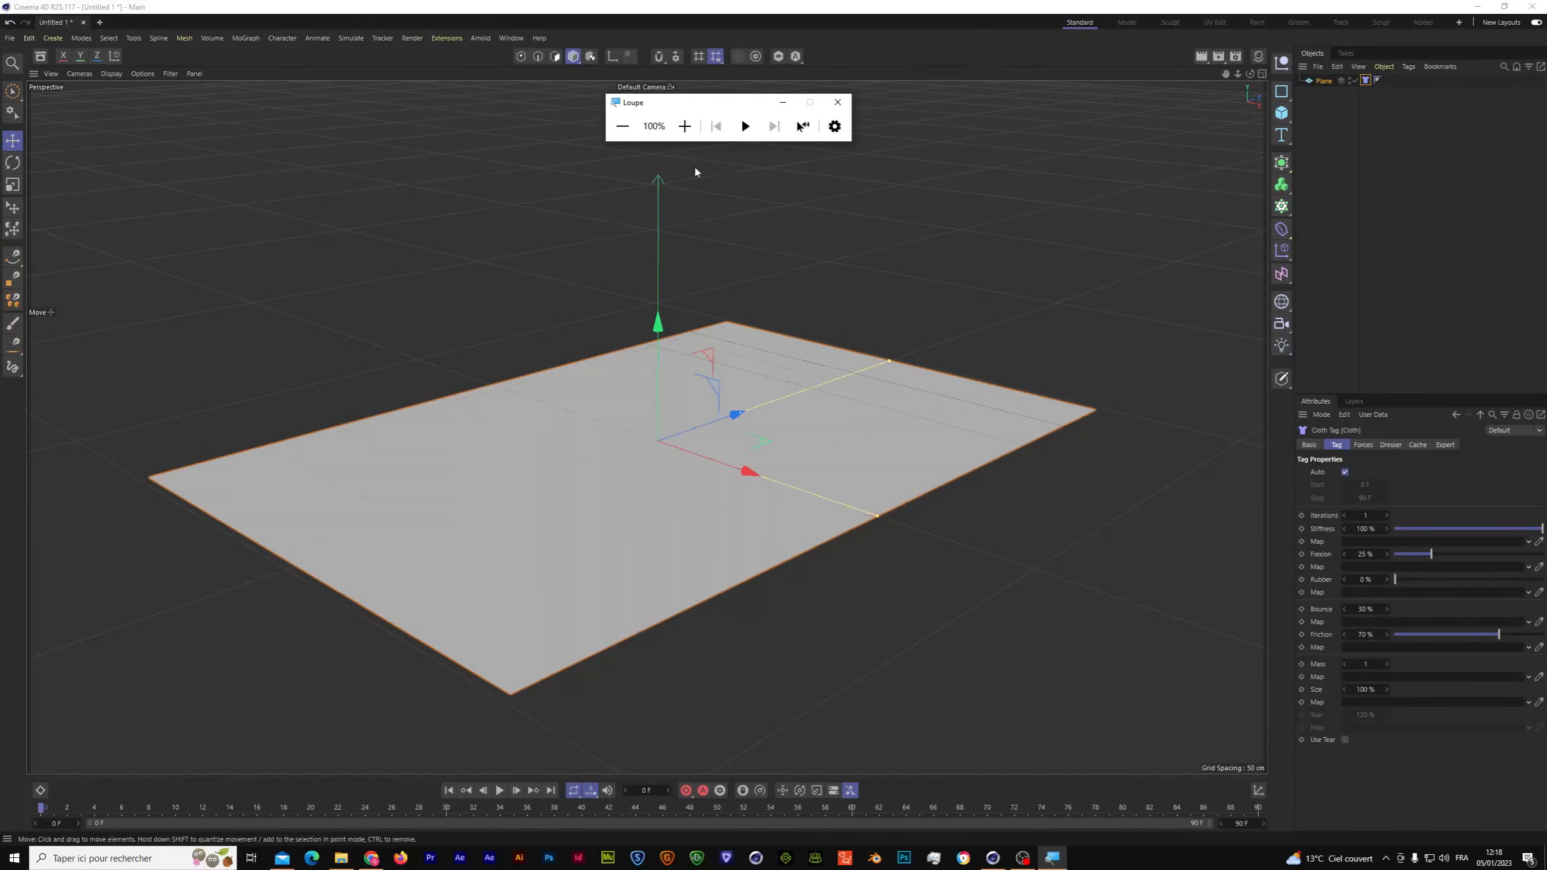
Play the animation with the cloth plane raised above the origin, and move the plane back down to its starting height.
left_click_drag(681, 328, 646, 166)
left_click(499, 790)
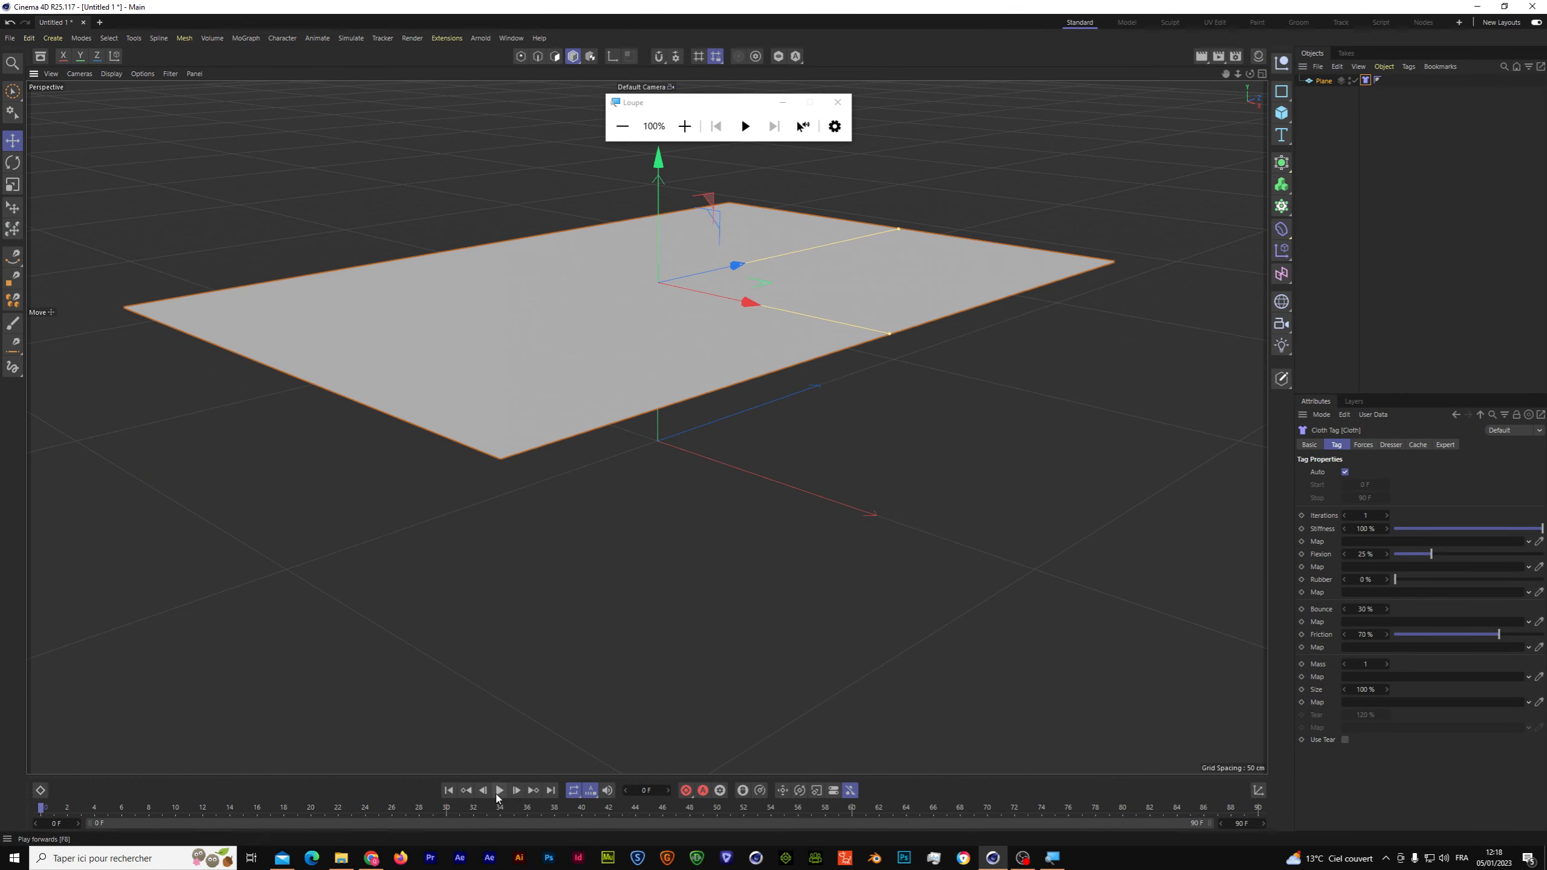
left_click(498, 791)
left_click_drag(406, 811, 42, 809)
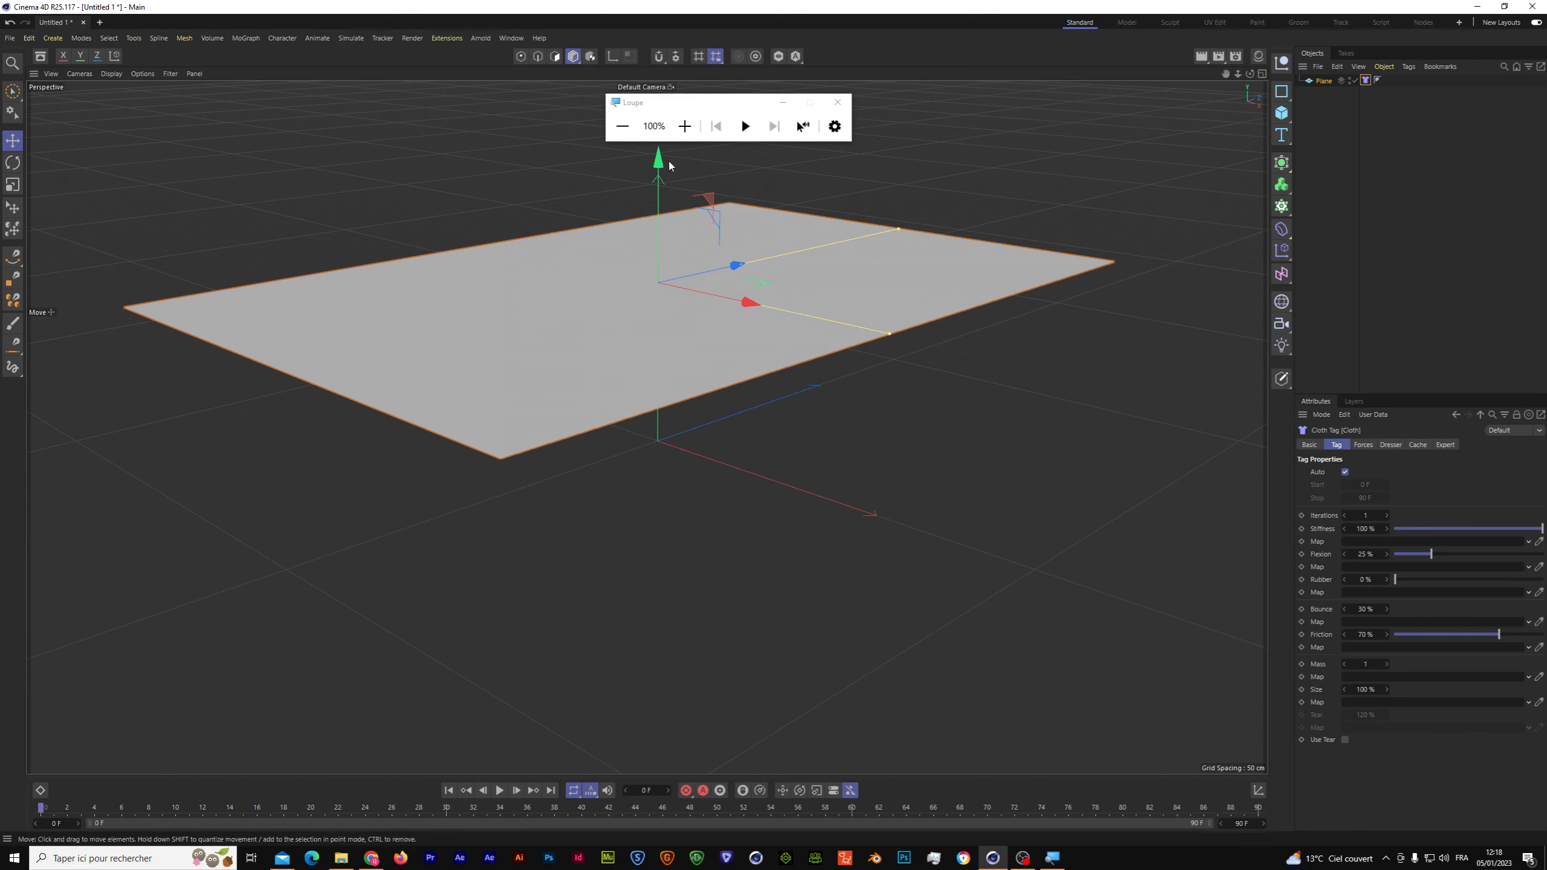
left_click_drag(667, 162, 672, 333)
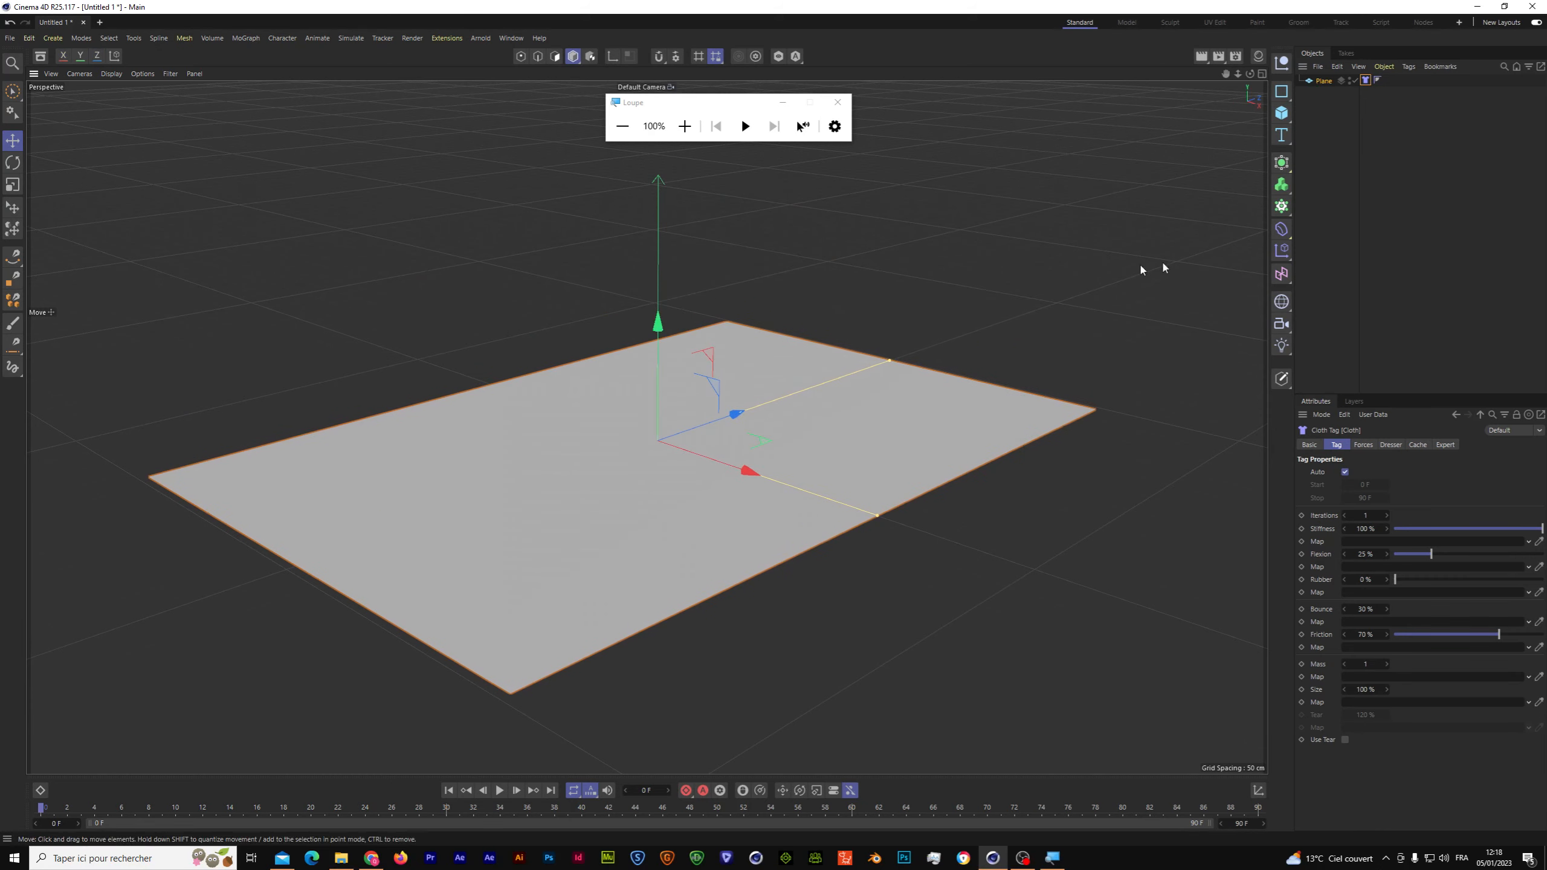
Convert the plane to an editable polygon object and play the cloth simulation, returning to the first frame.
left_click(1322, 80)
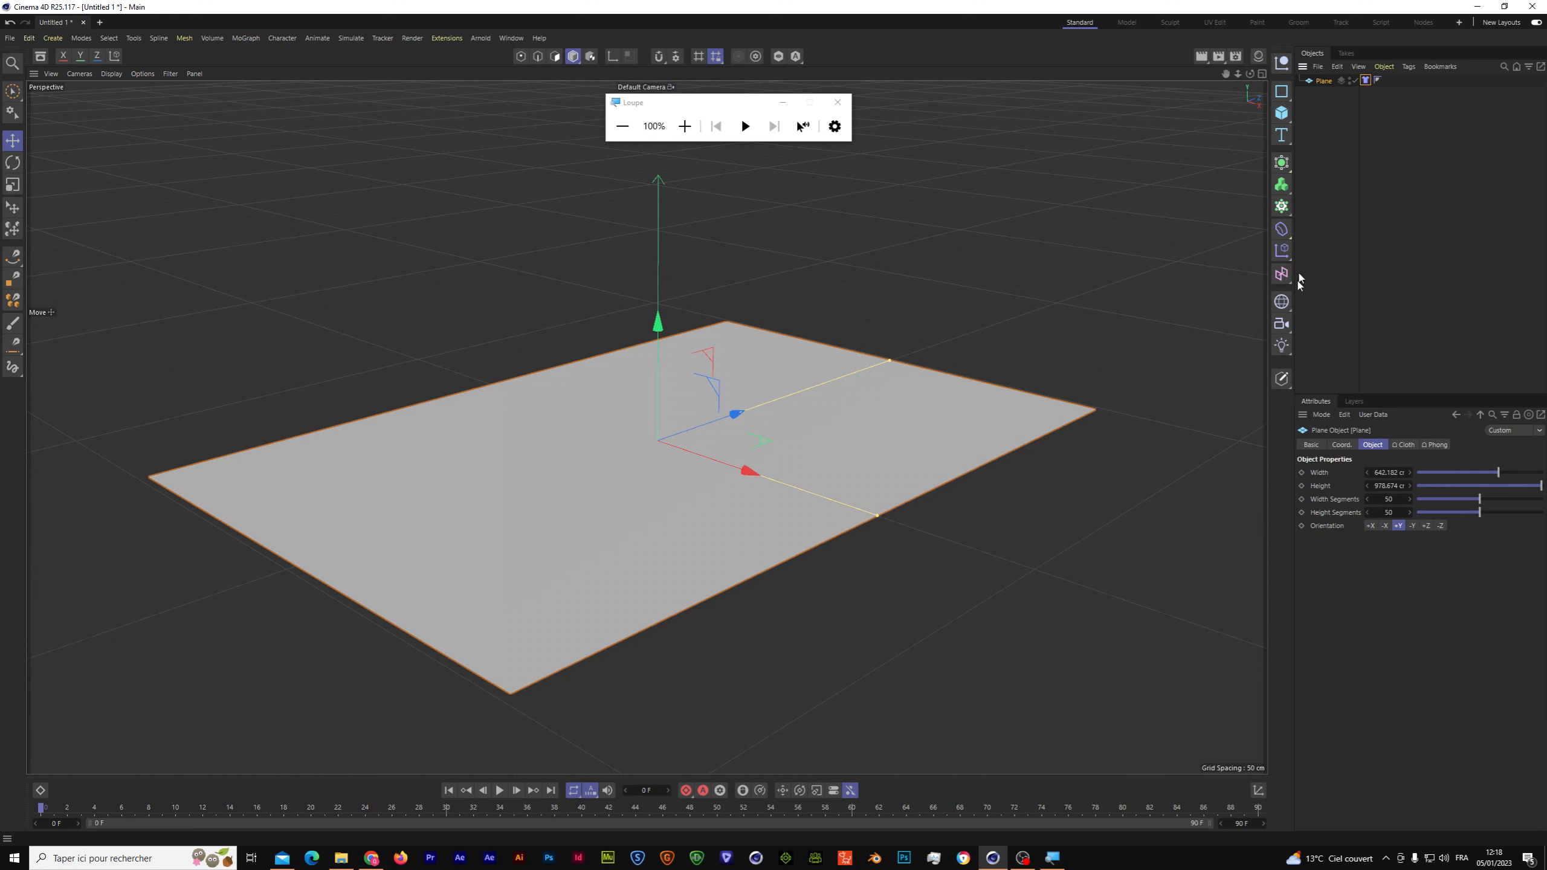
left_click(1281, 379)
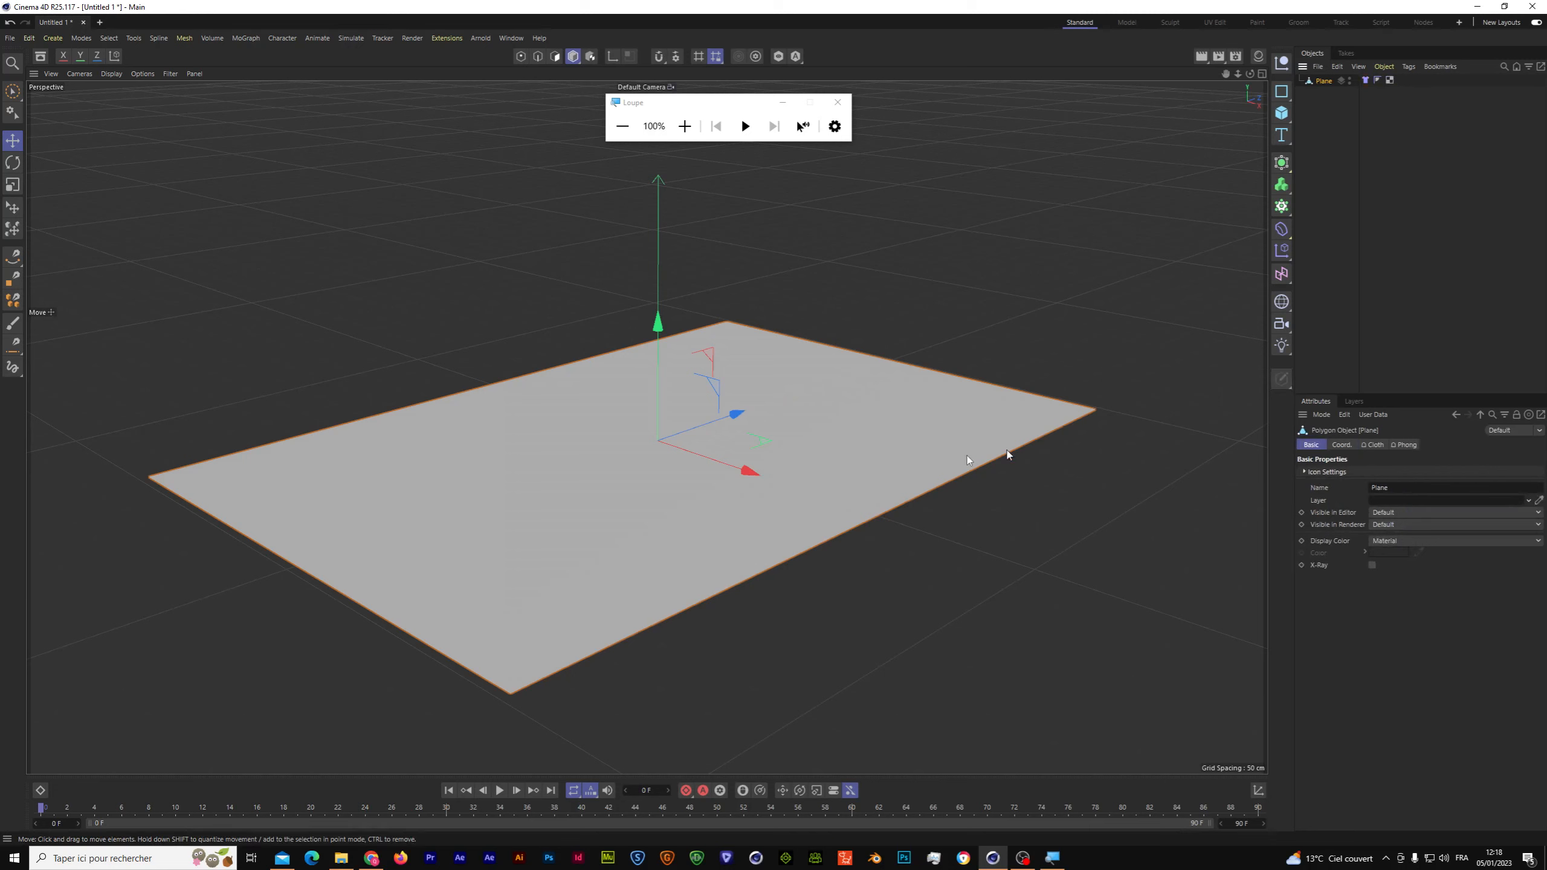
left_click(499, 790)
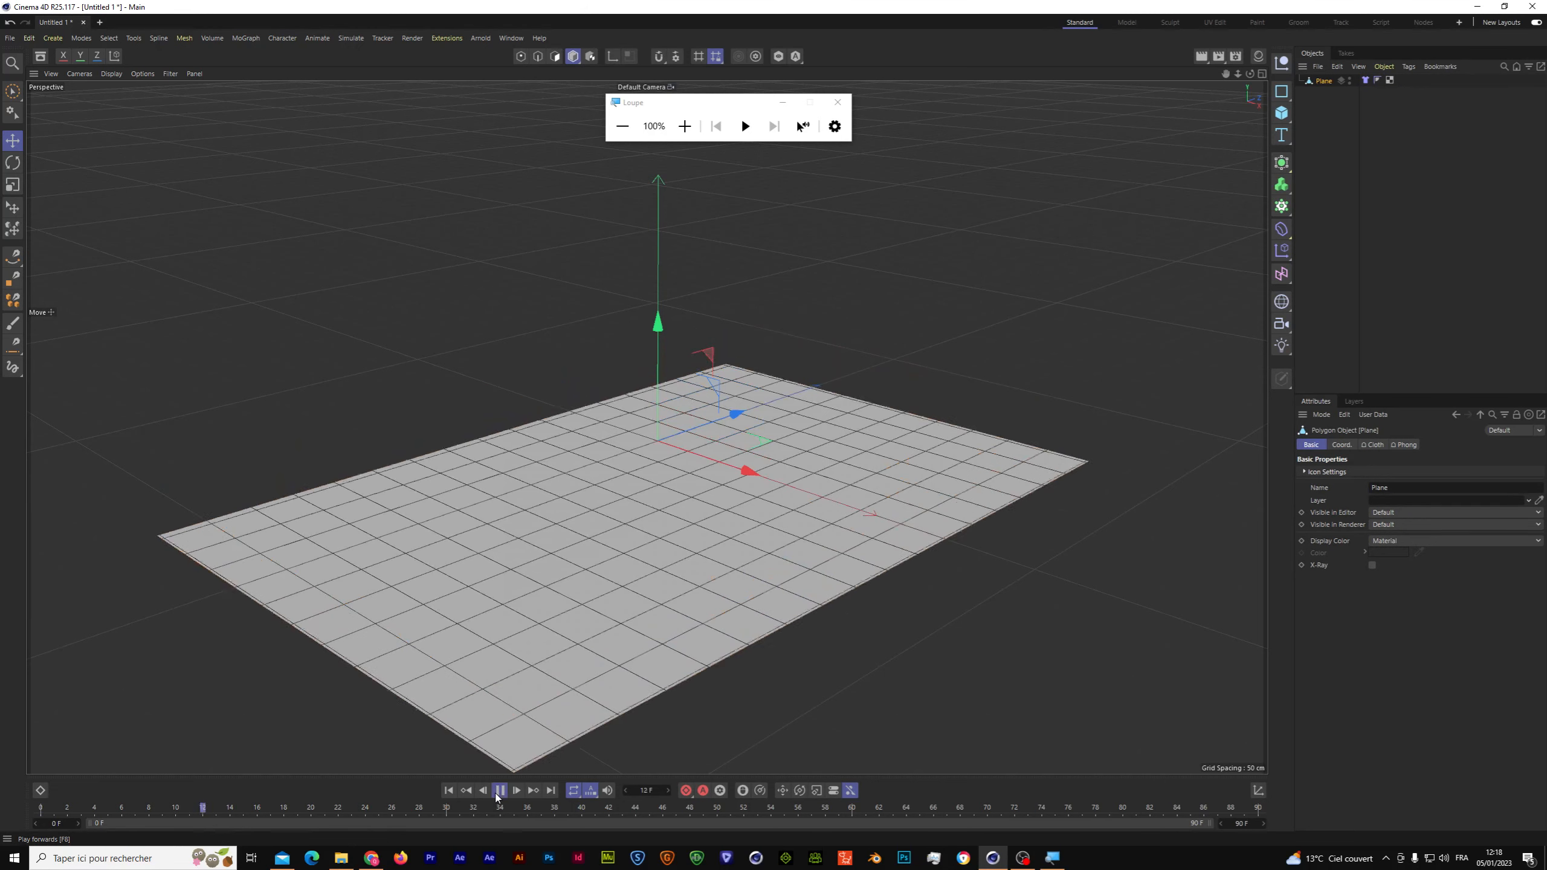
left_click(499, 791)
left_click(448, 790)
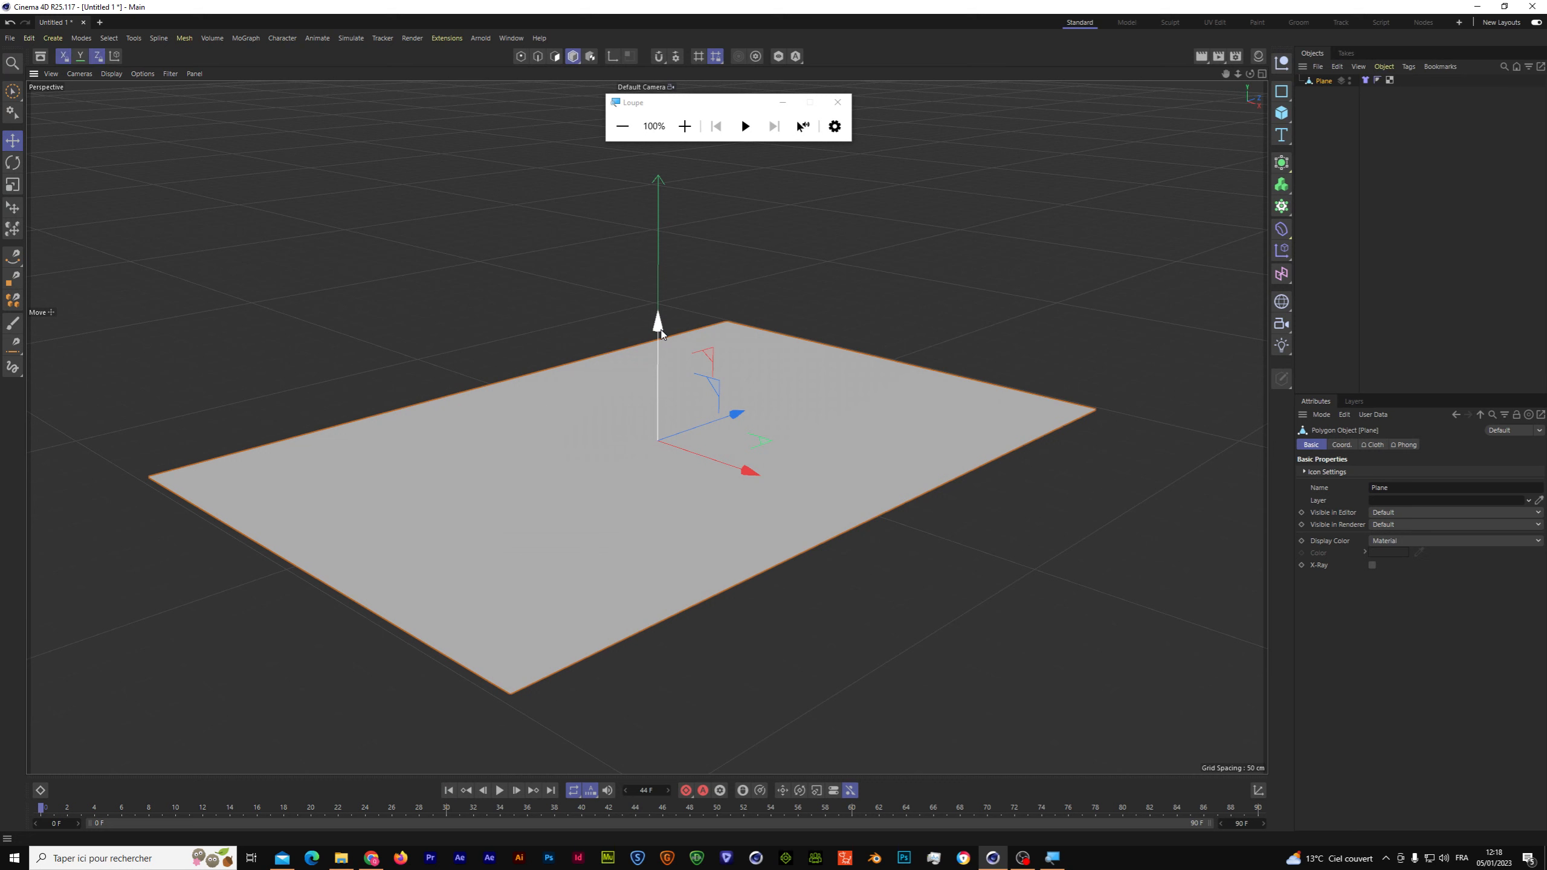
Try to raise the editable cloth plane along the Y axis.
left_click_drag(661, 333, 661, 253)
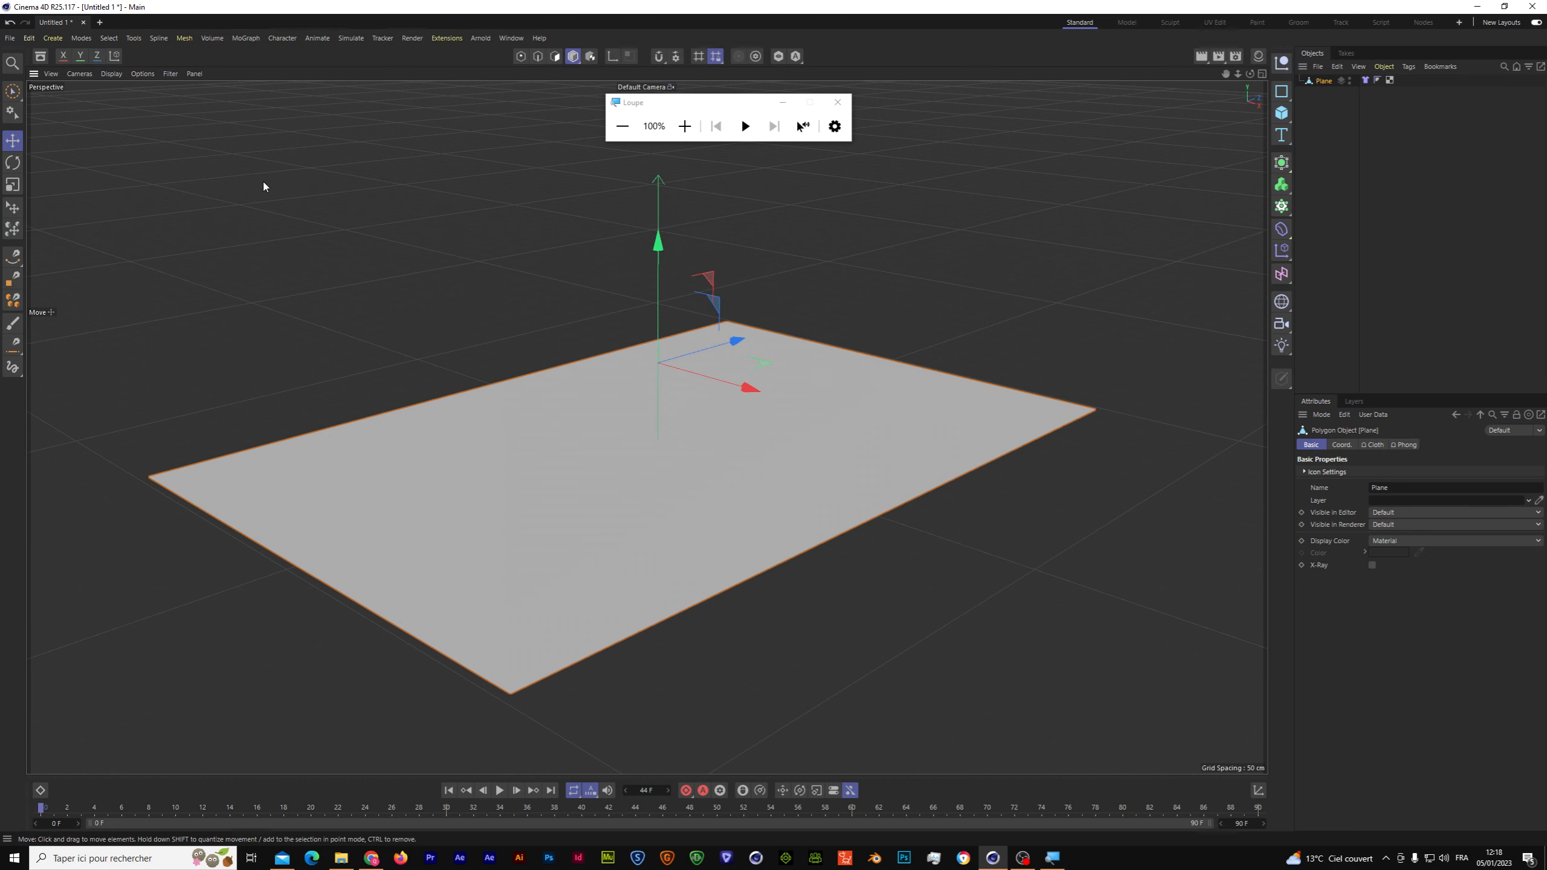
key("ctrl+z")
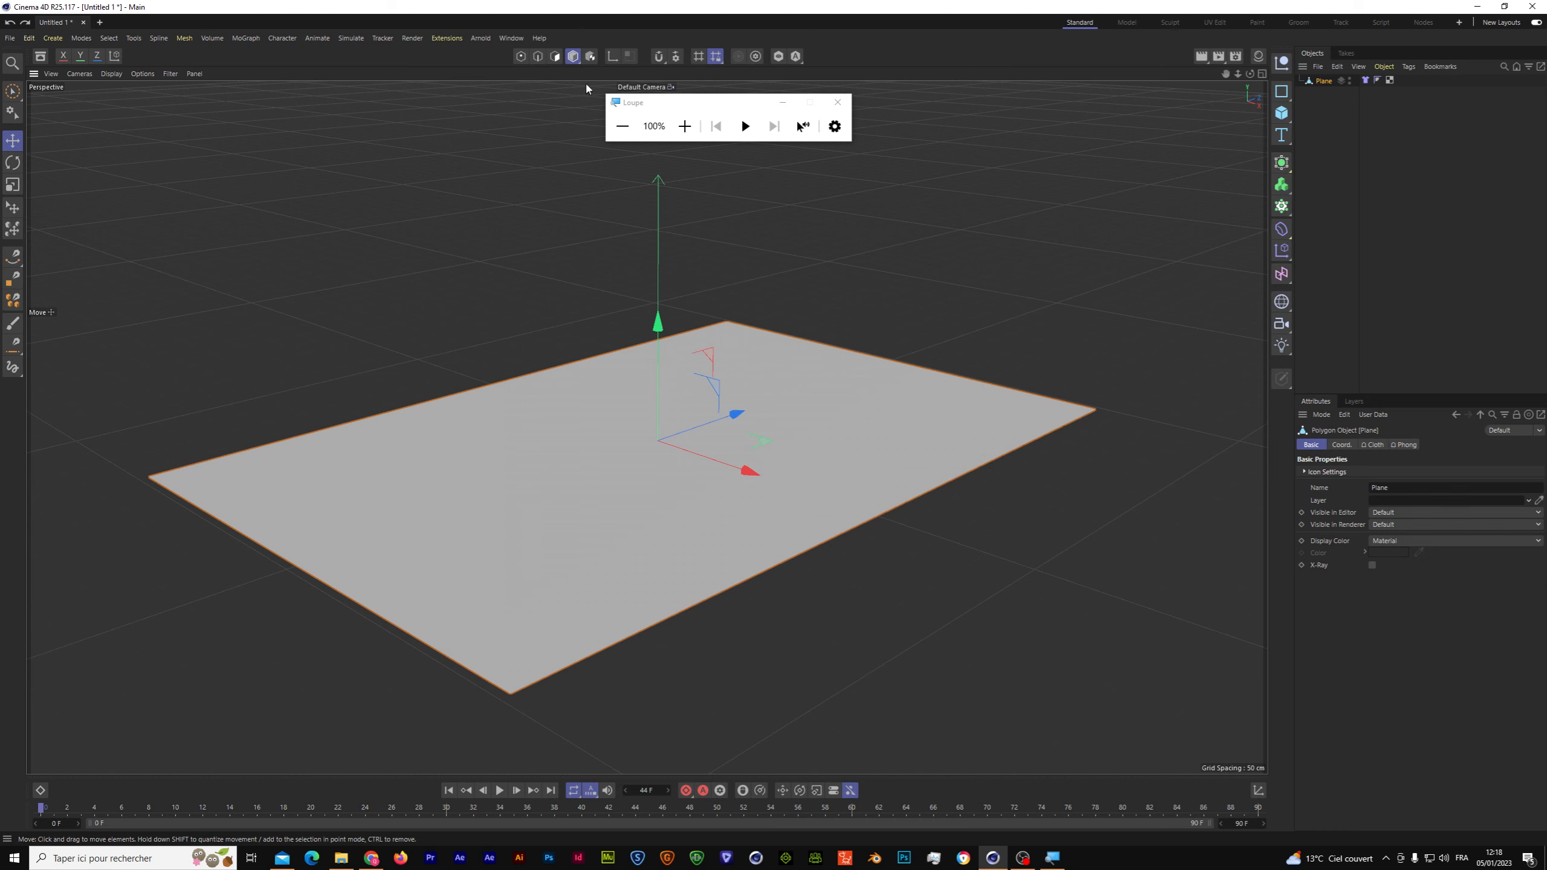
left_click_drag(658, 324, 658, 315)
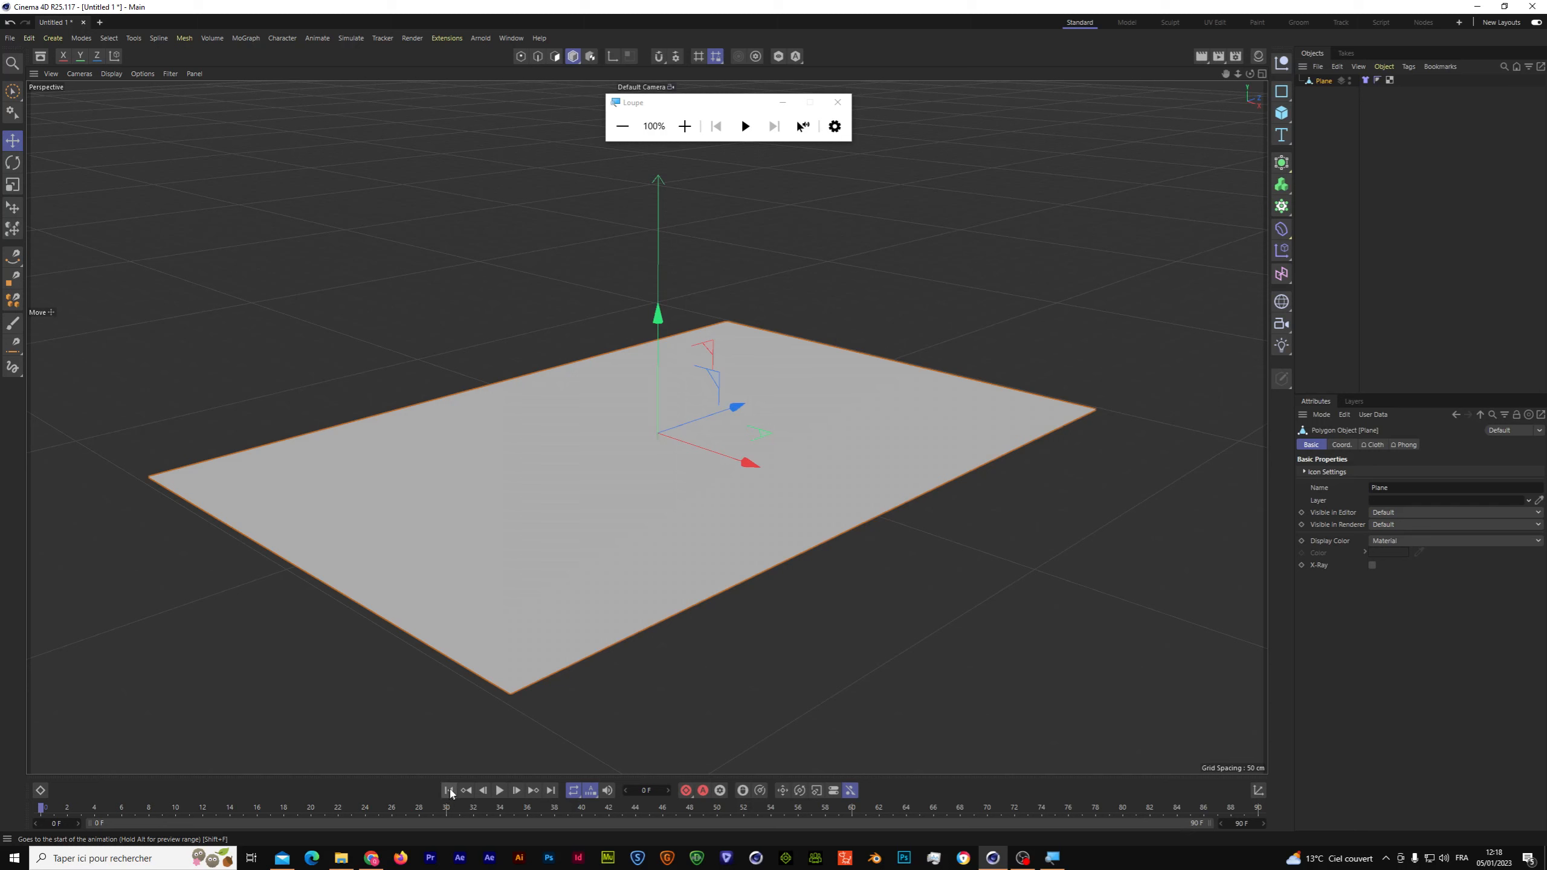
left_click(1070, 518)
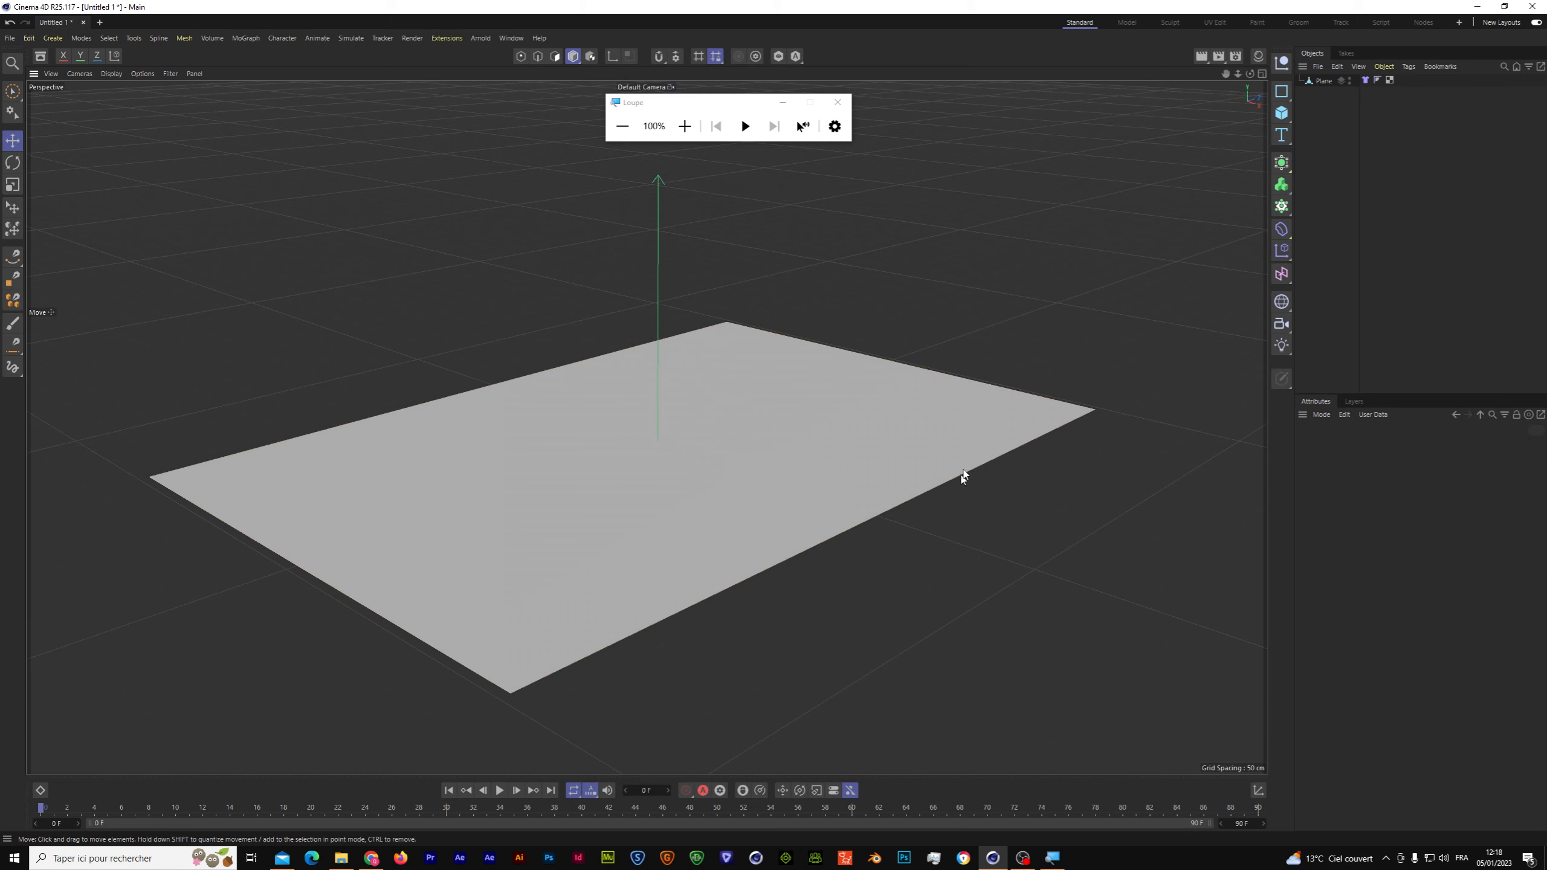
left_click(1329, 85)
left_click_drag(659, 353, 660, 300)
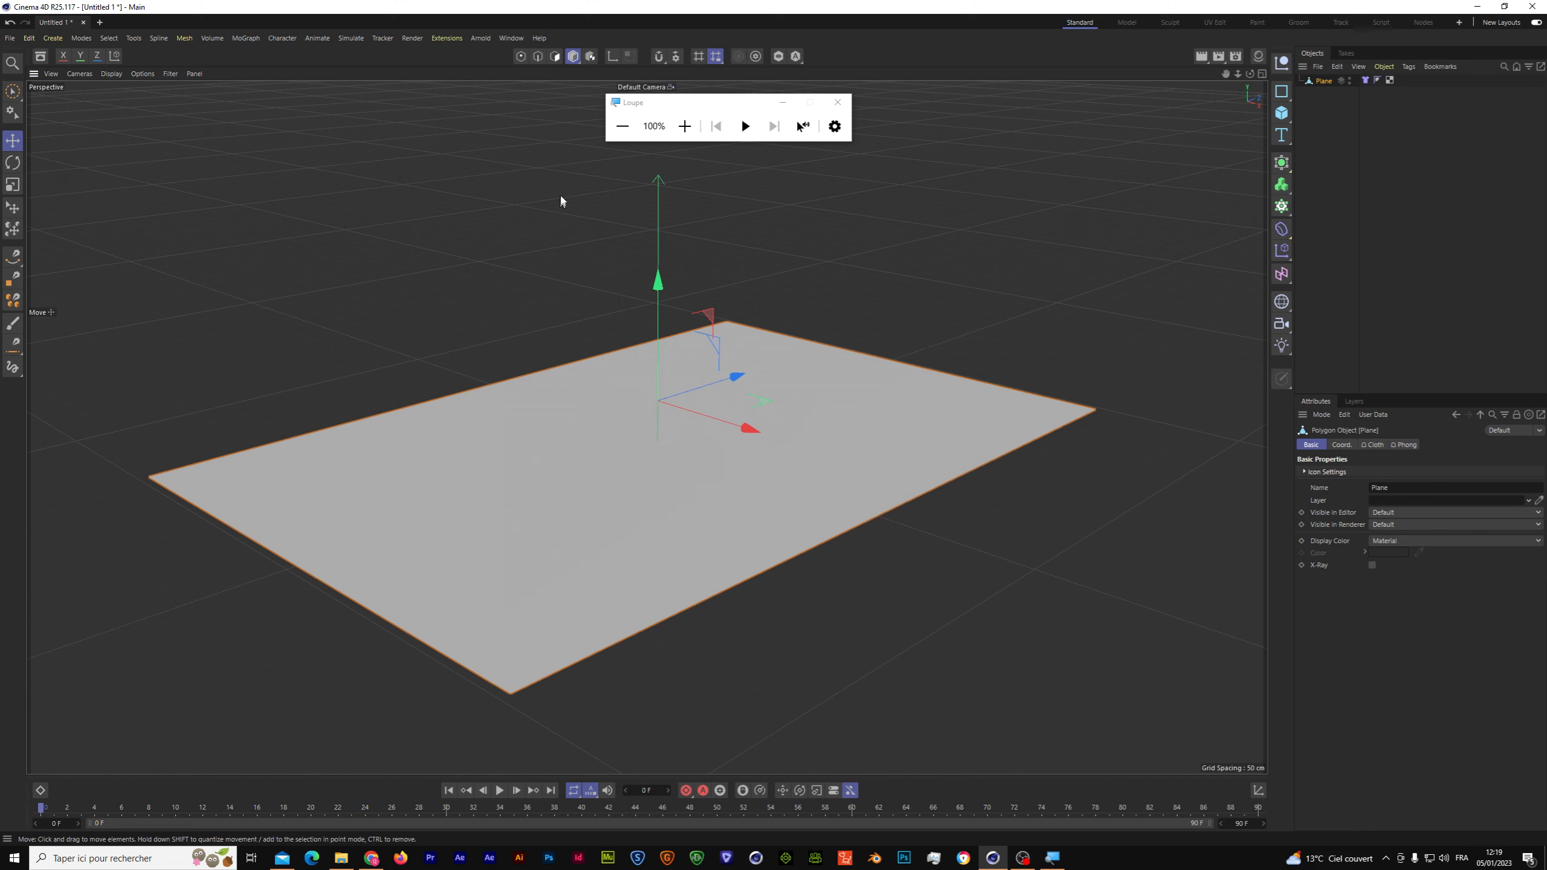
Undo the plane's vertical moves and its conversion to an editable object.
key("ctrl+z")
key("ctrl+z")
key("ctrl+y")
left_click_drag(656, 312, 656, 299)
key("ctrl+z")
key("ctrl+z")
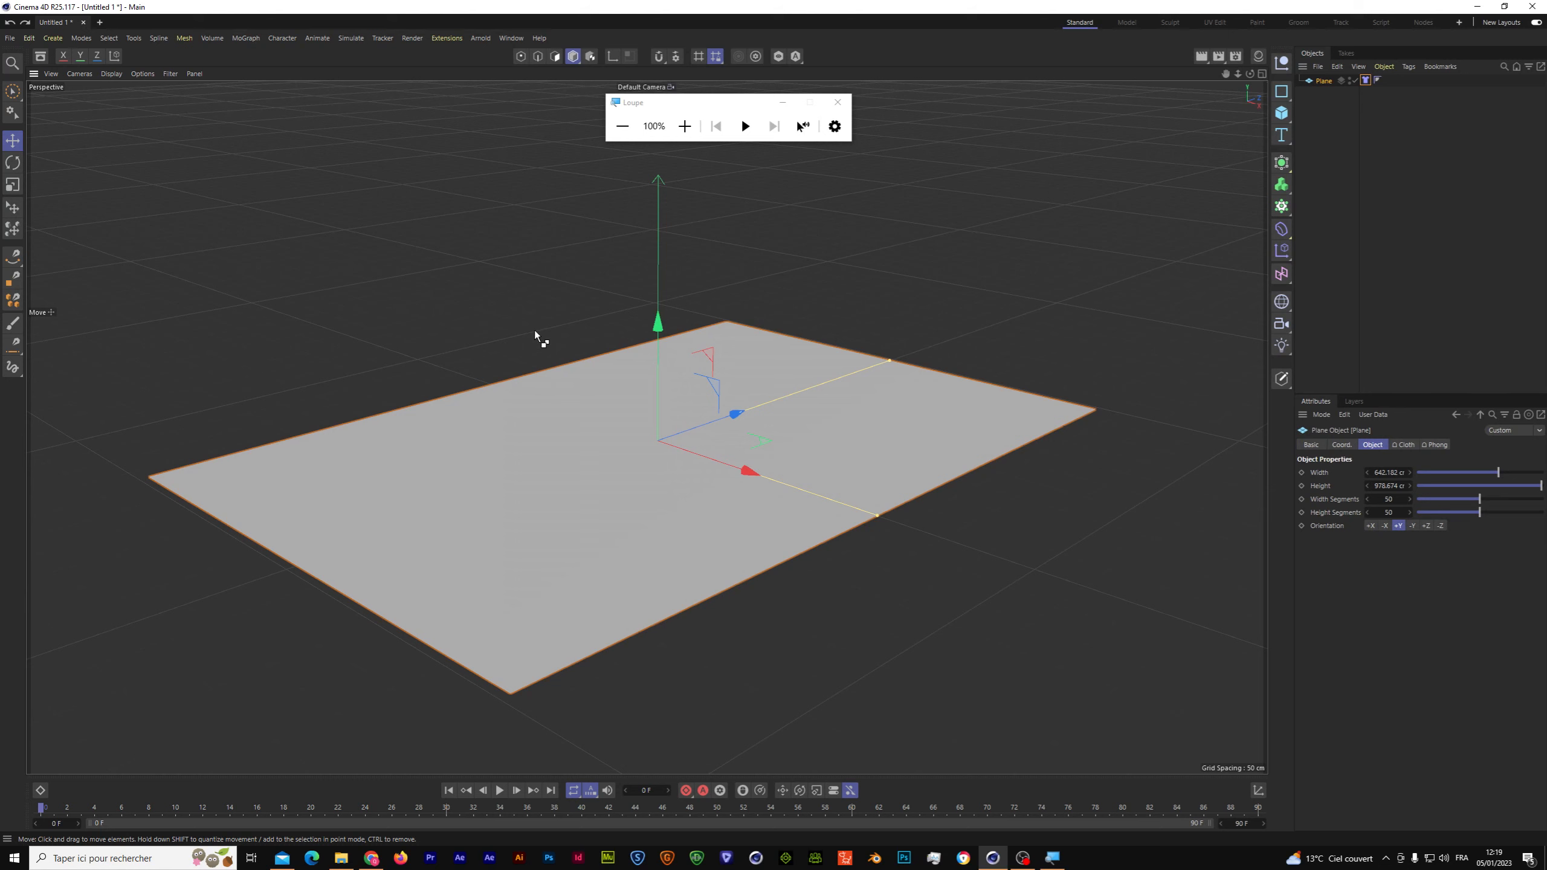
Raise the parametric plane high above the origin along Y and convert it to an editable polygon object.
left_click_drag(657, 322, 758, 86)
left_click(1282, 378)
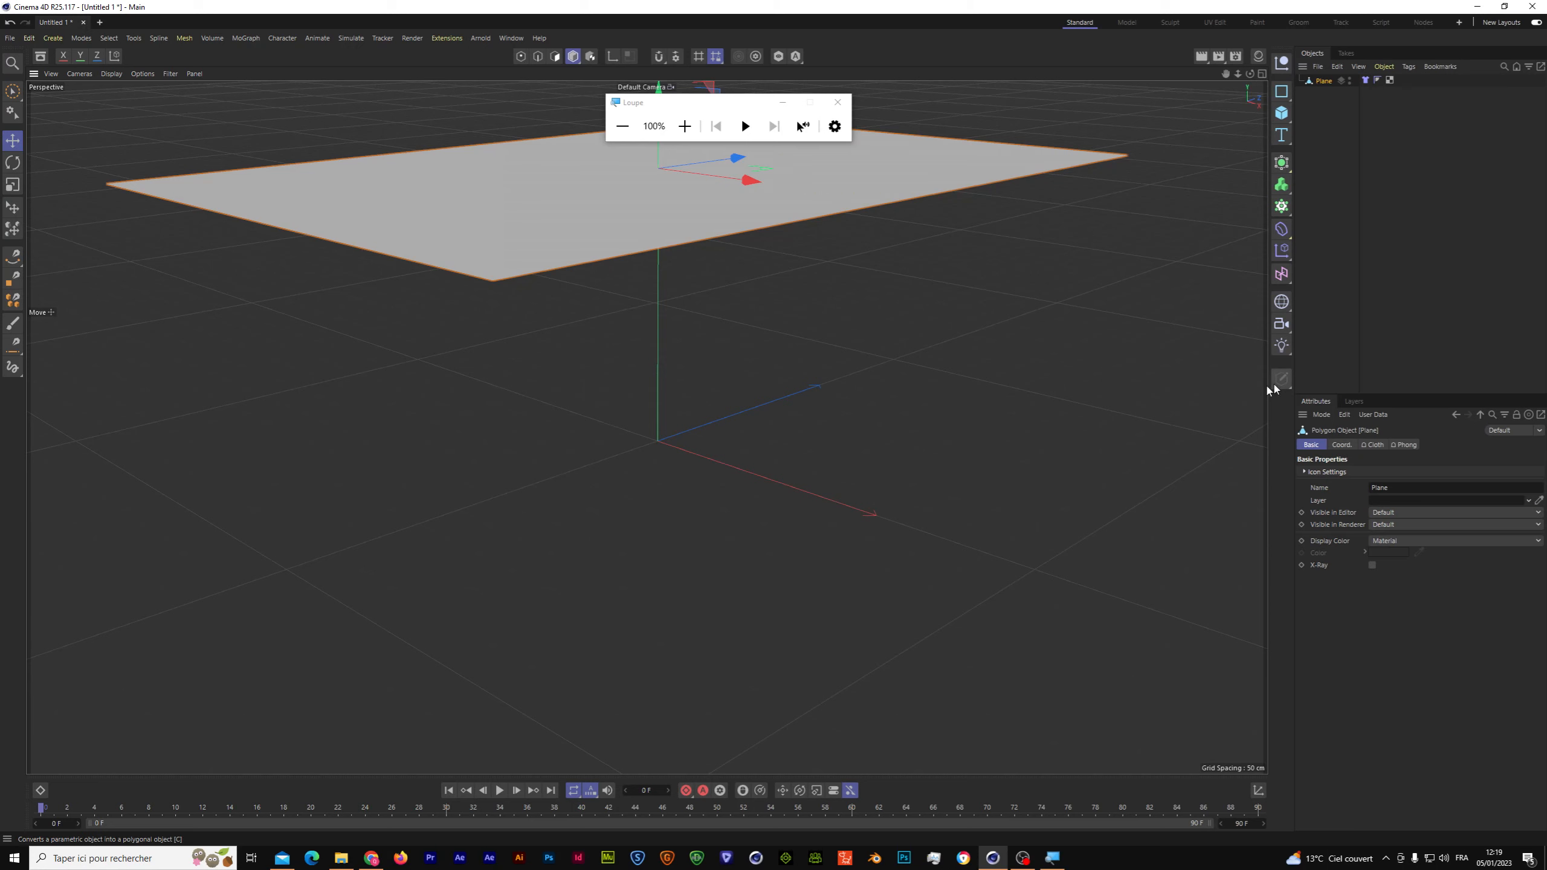
Add a torus beneath the plane and enlarge its ring radius to about 268 cm.
left_click(1282, 113)
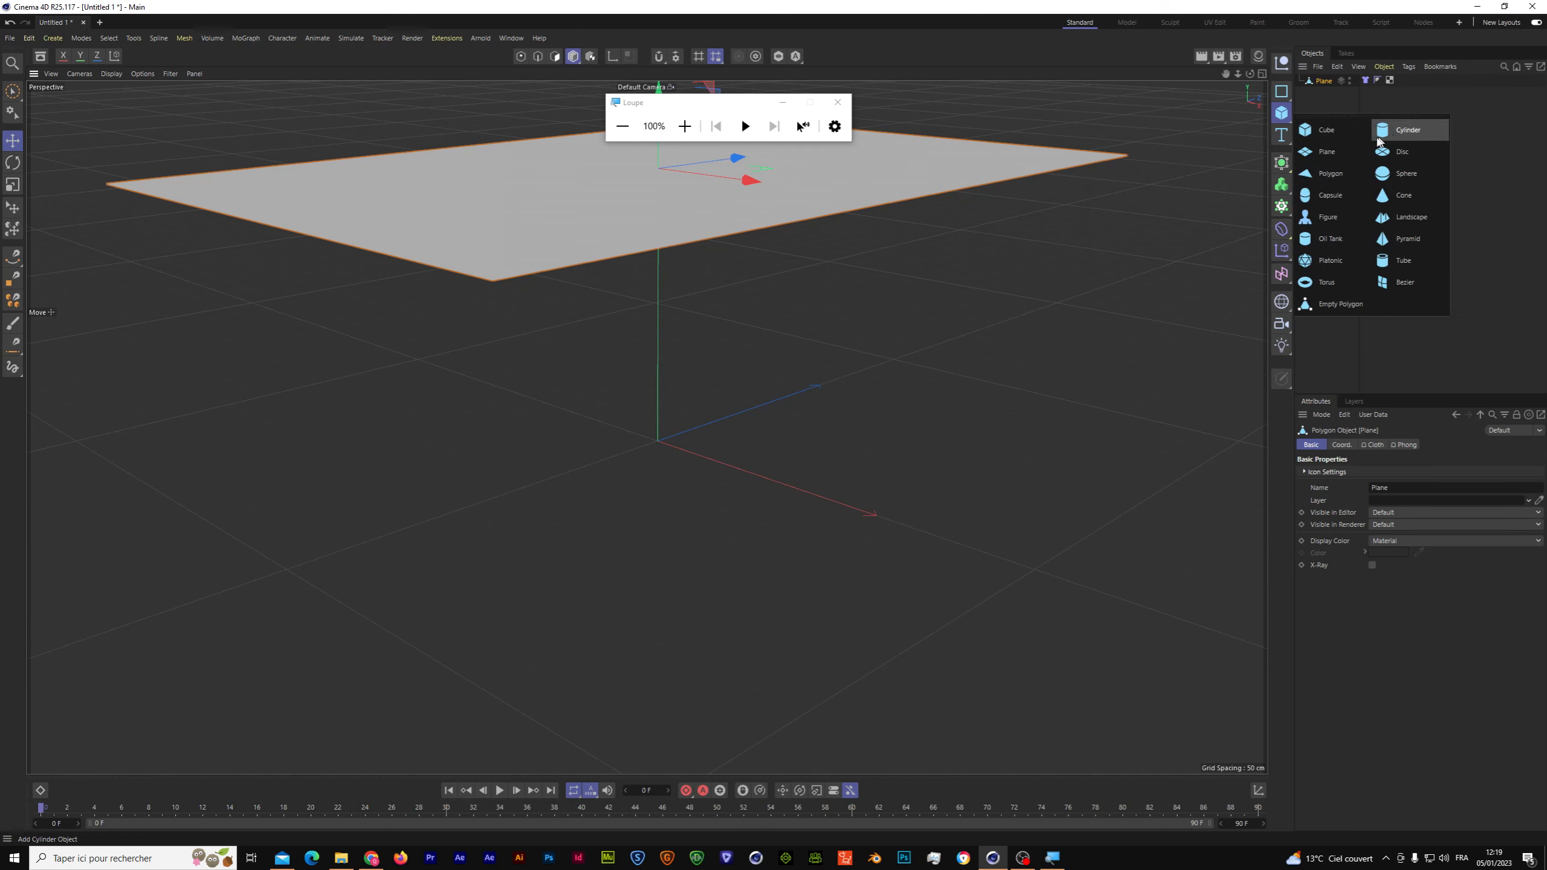
left_click(1326, 281)
left_click_drag(718, 466, 823, 545)
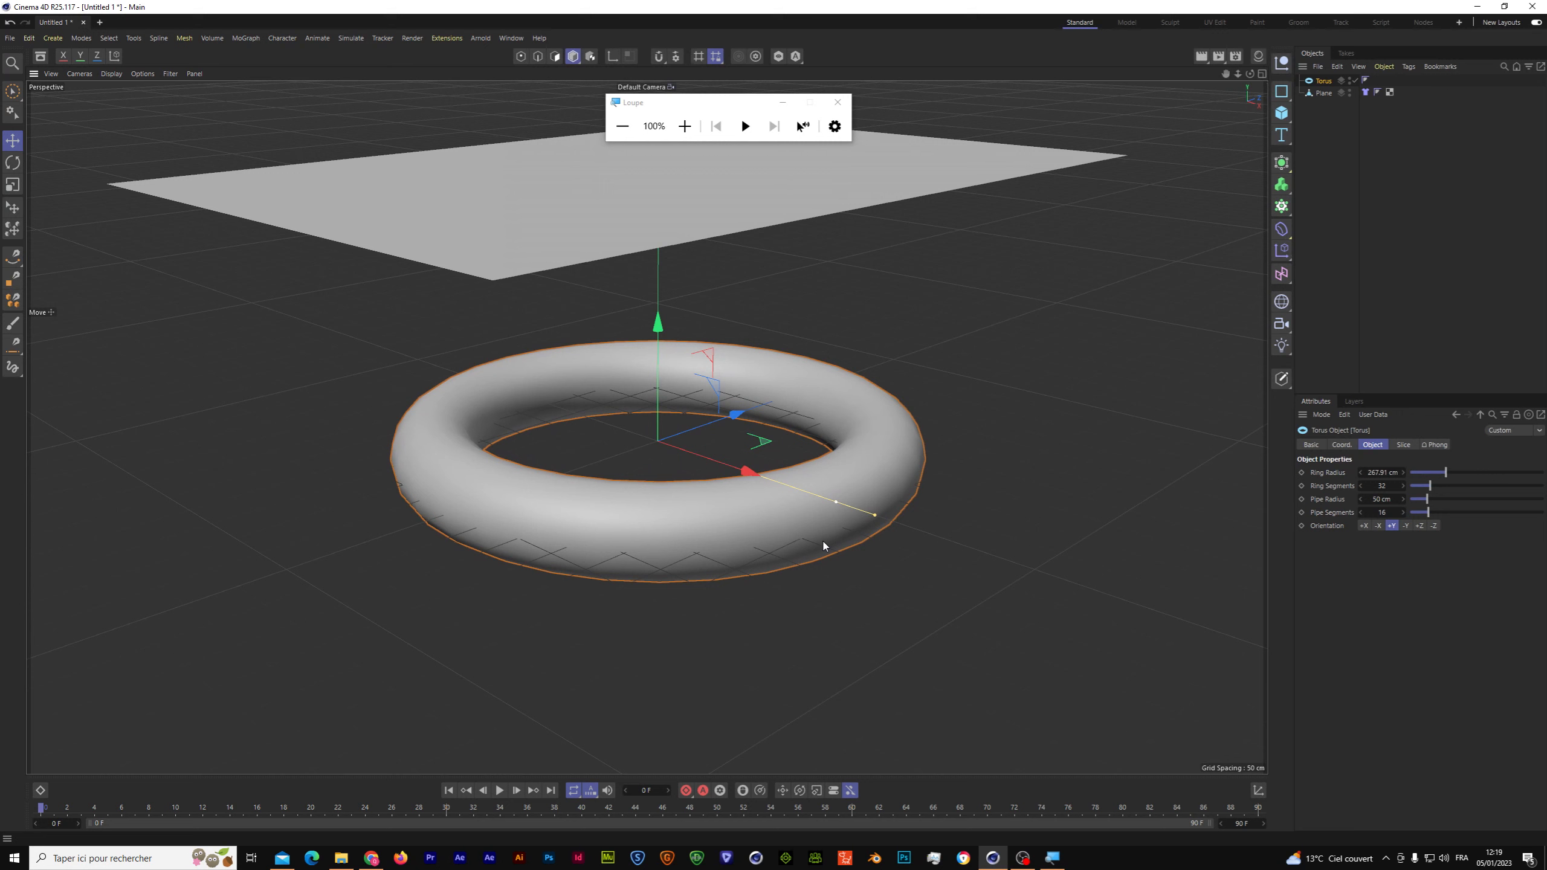
Play the simulation to check how the plane falls toward the torus, stop it and return to the first frame.
left_click(499, 791)
left_click(499, 791)
left_click(449, 791)
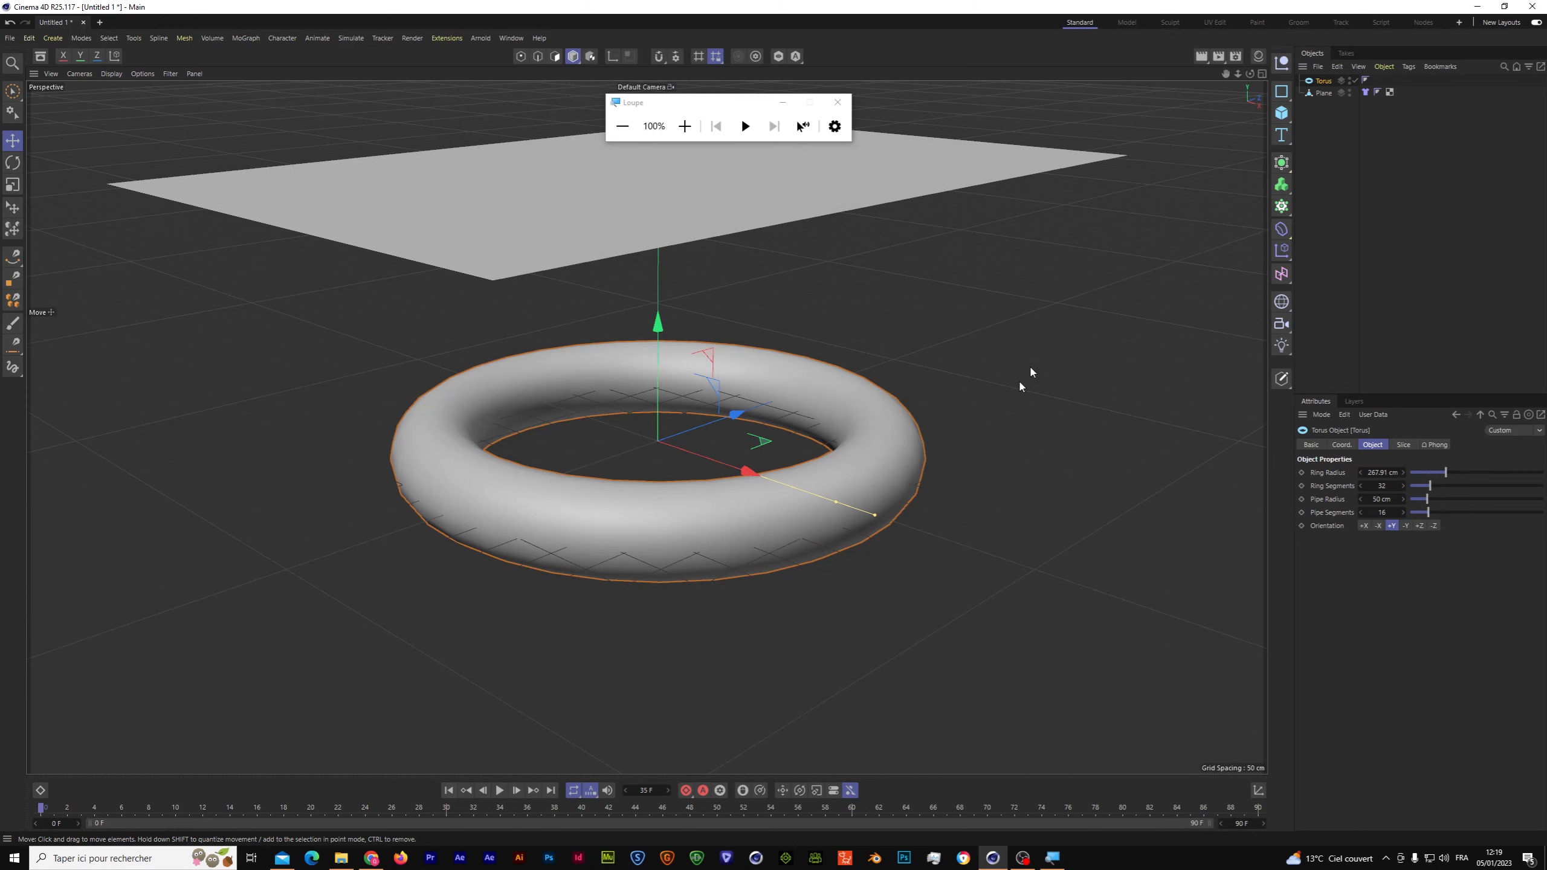
Reorder the object list so the plane sits above the torus, and add a Cloth Collider simulation tag to the torus.
left_click_drag(1323, 109, 1323, 104)
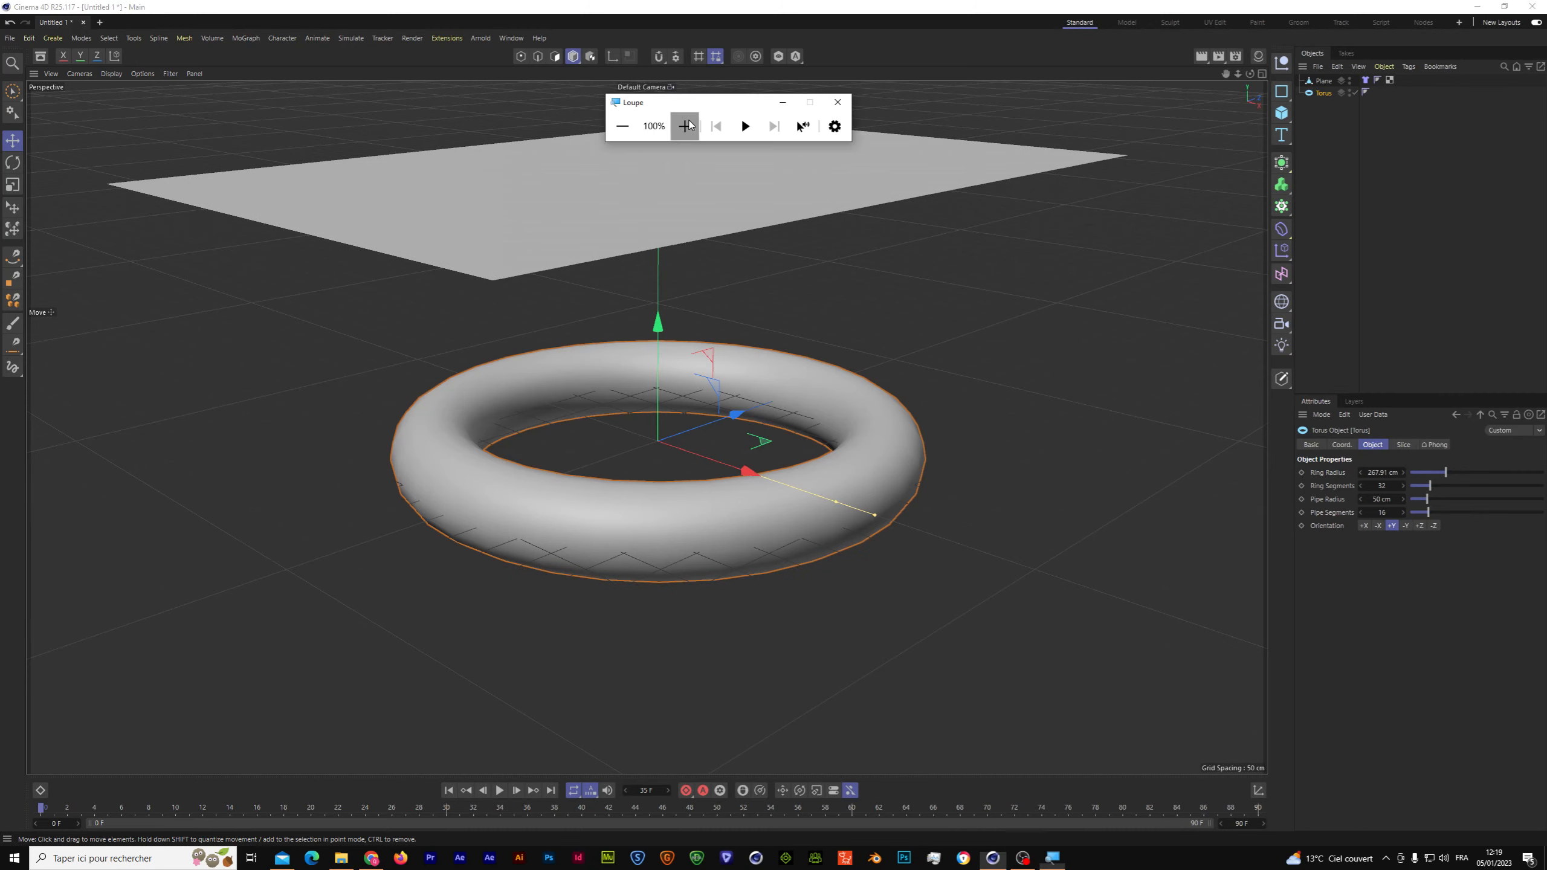
left_click(684, 126)
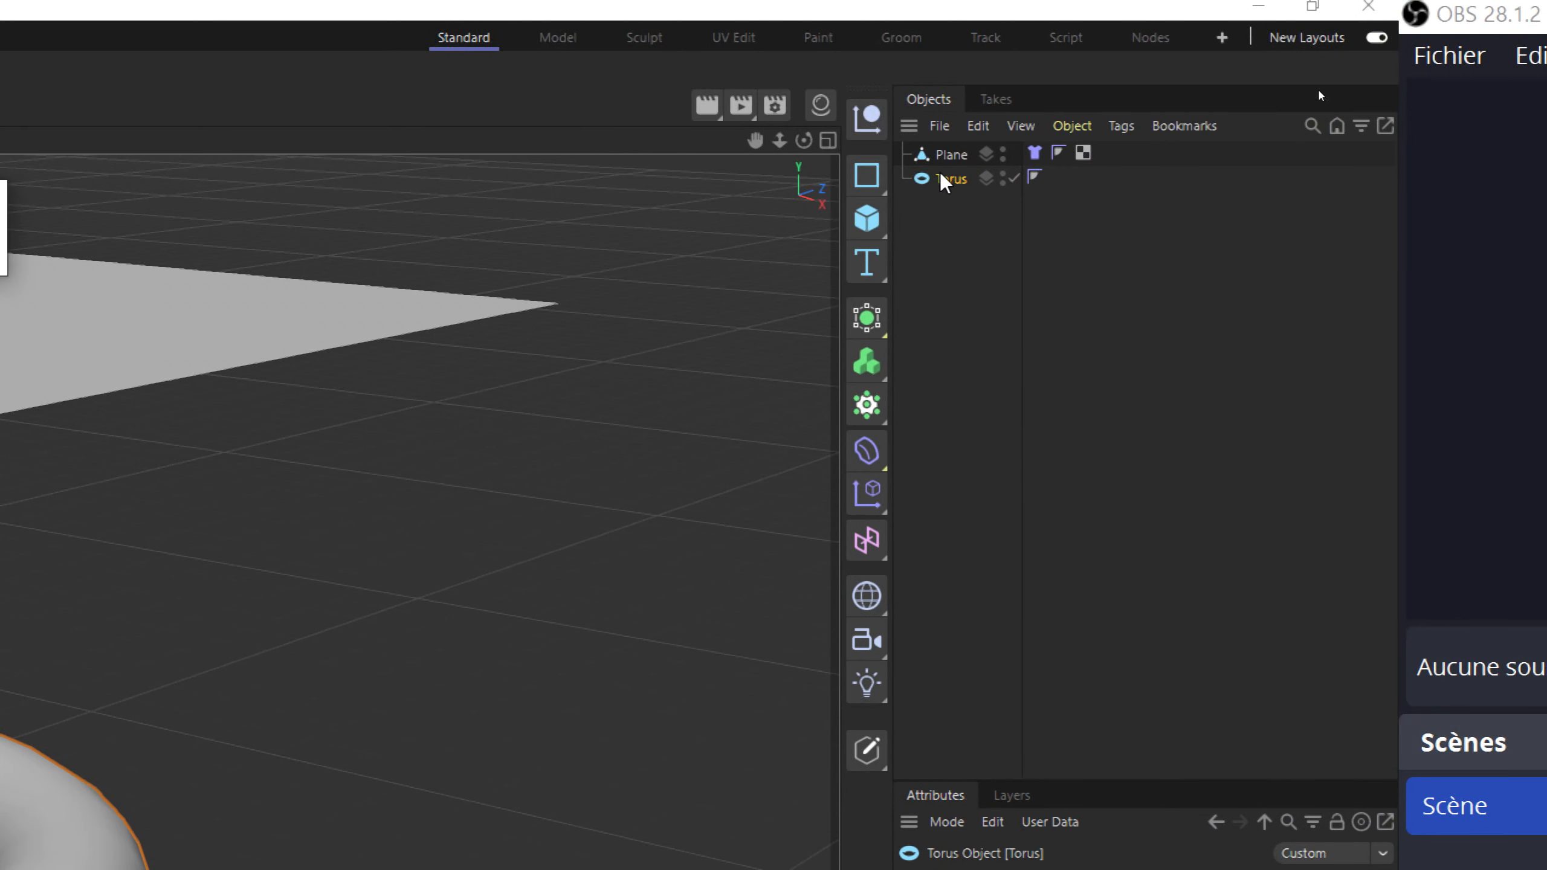
right_click(959, 180)
mouse_move(1067, 524)
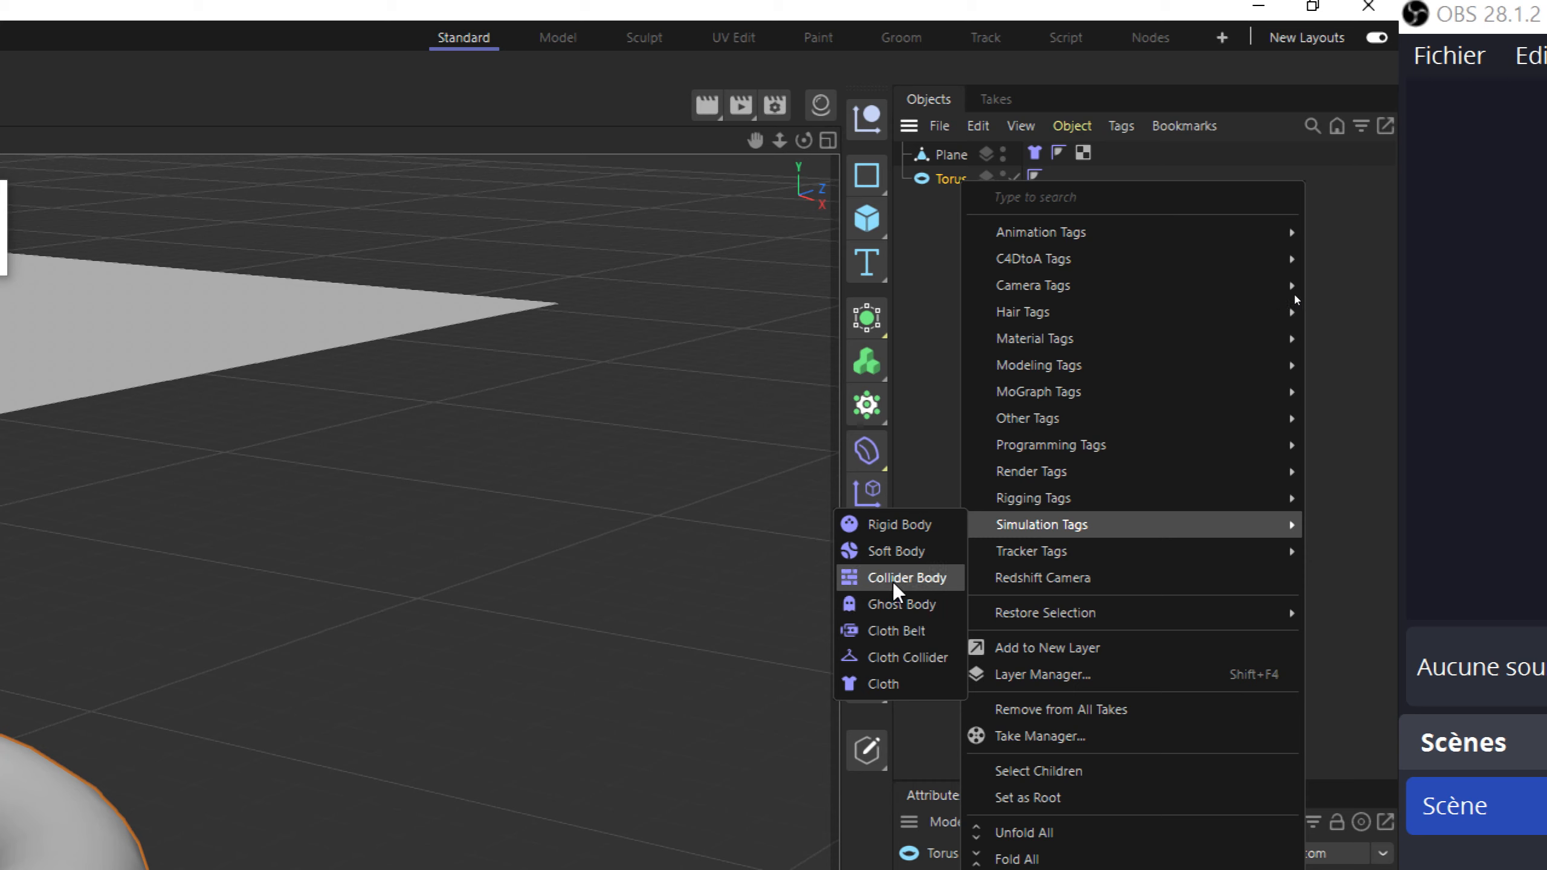
left_click(906, 658)
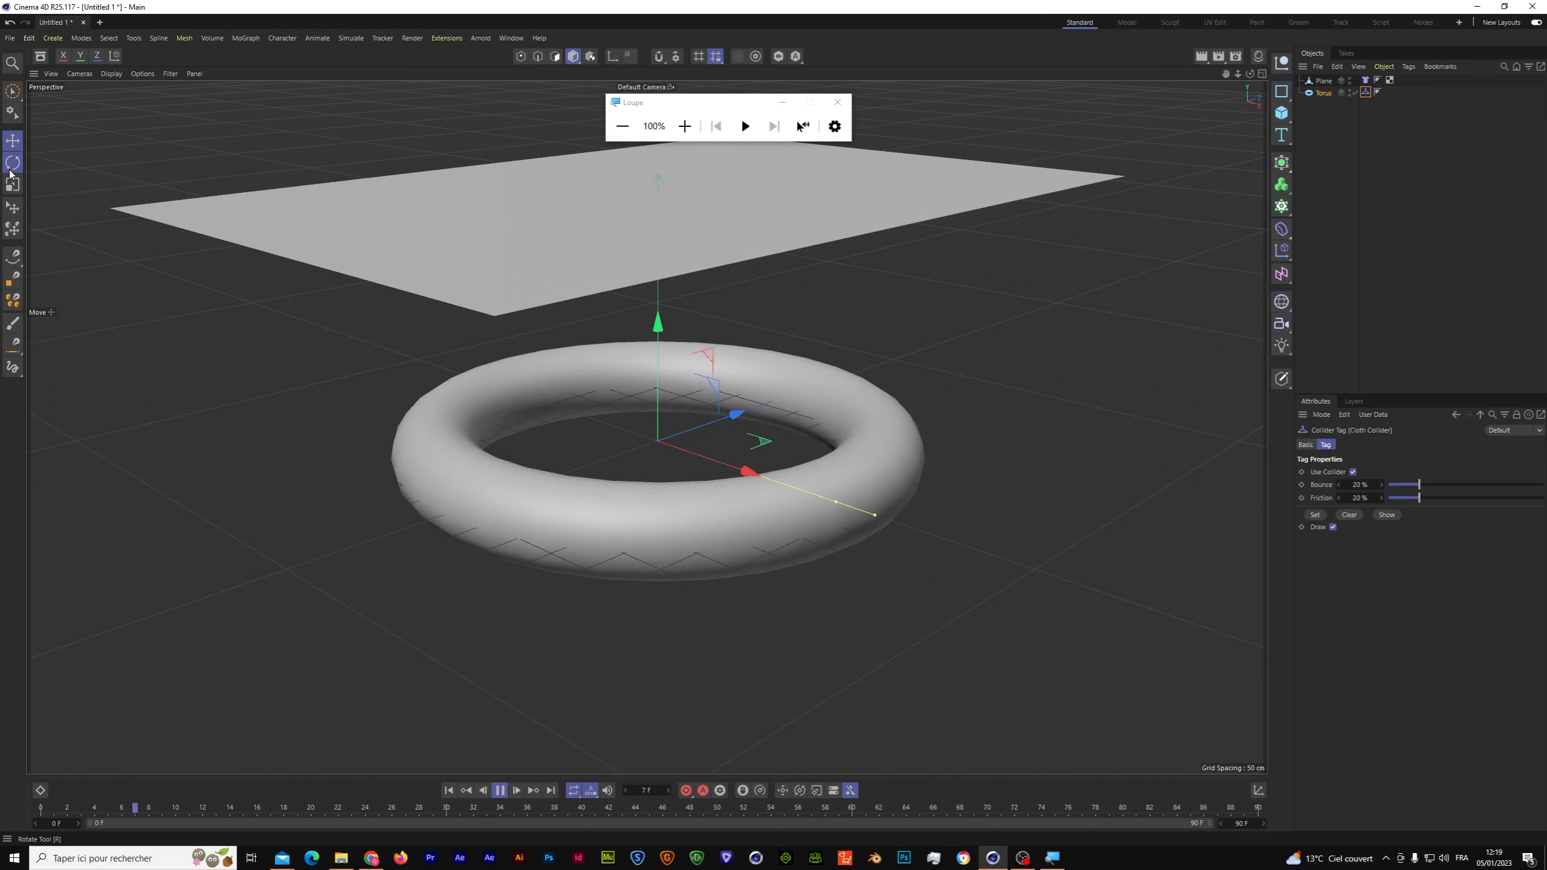
Rotate the torus slightly to tilt it while the cloth simulation plays, and stop the playback.
key("r")
mouse_move(692, 396)
left_mouse_down()
mouse_move(707, 439)
mouse_move(704, 385)
left_mouse_up()
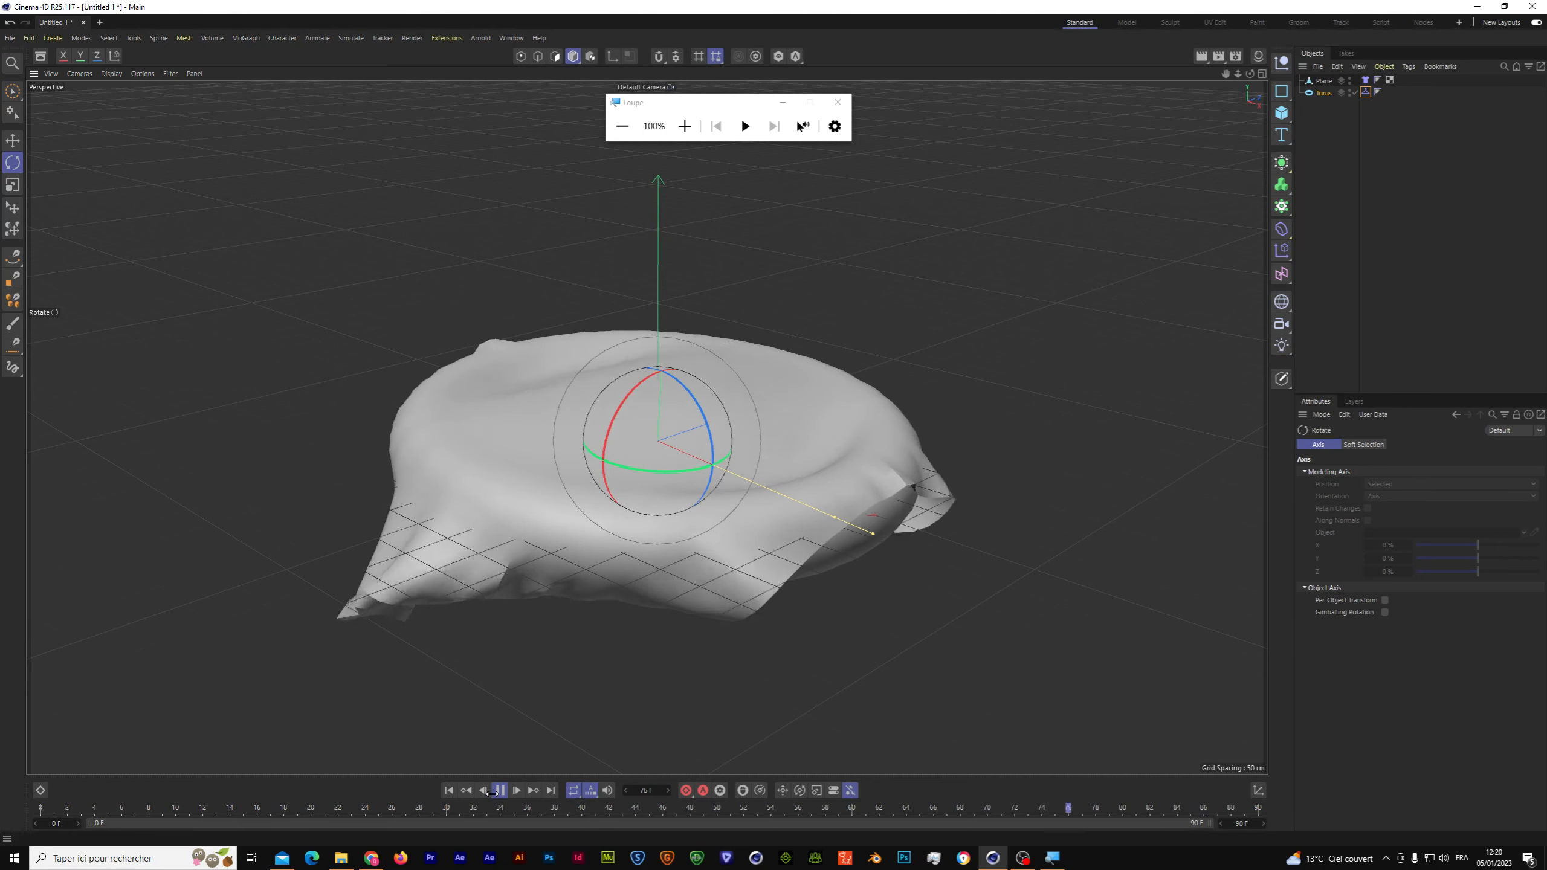
left_click(499, 791)
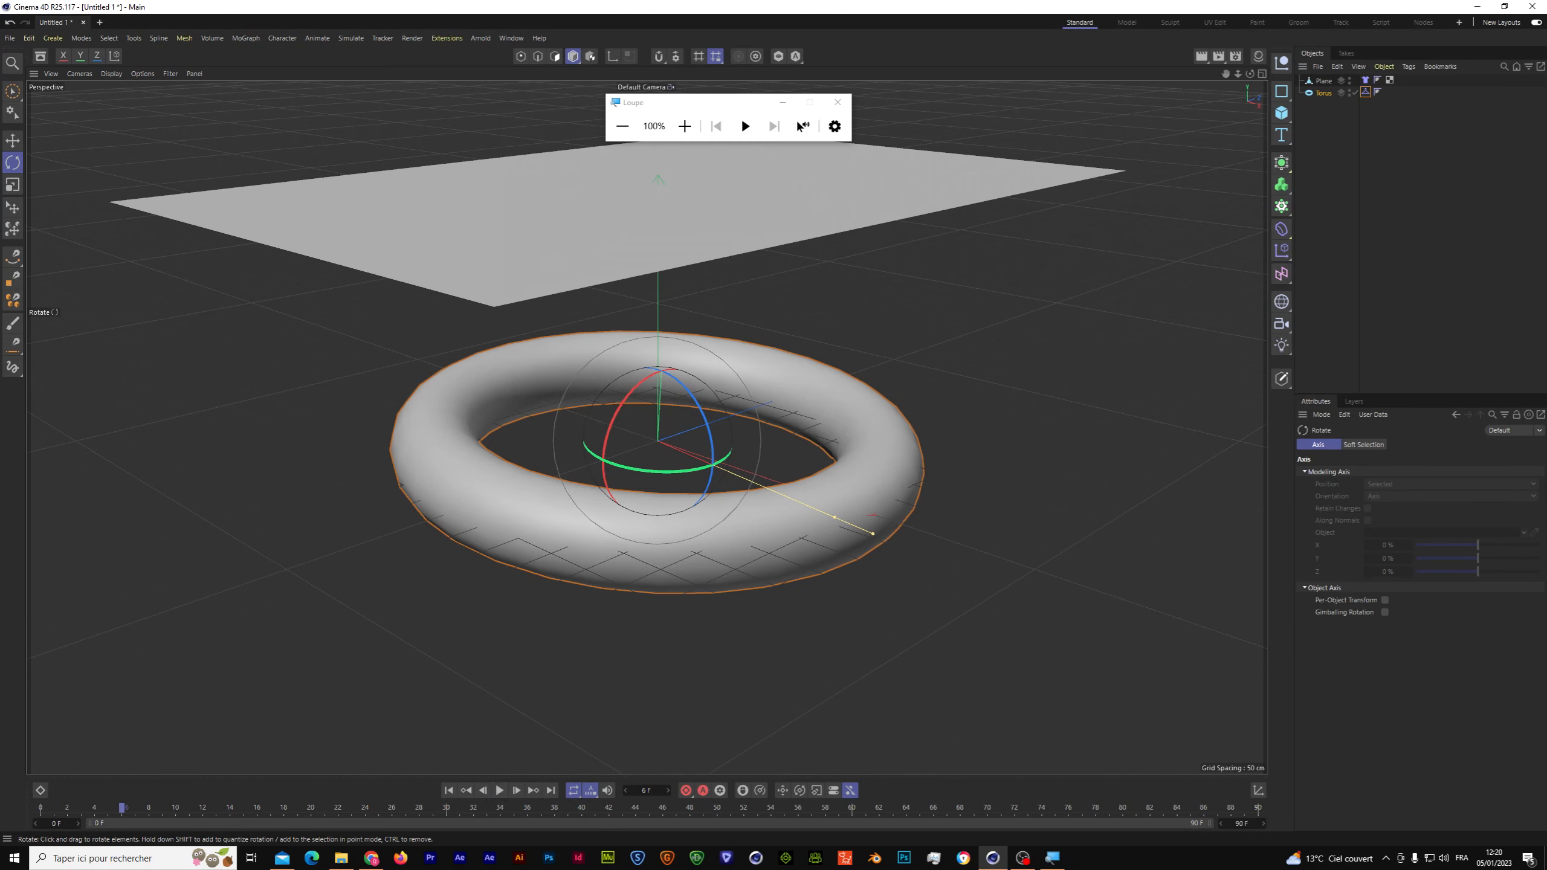